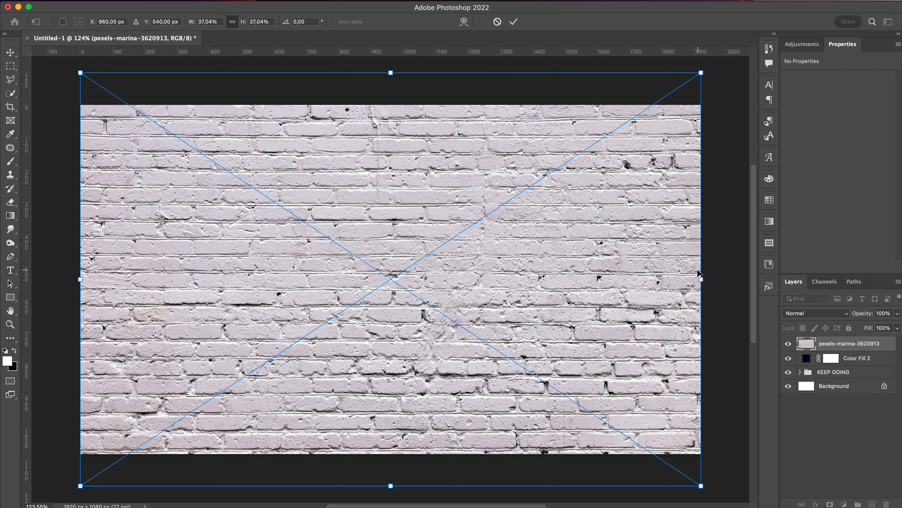
Place the brick wall image, invert its colours and set its blend mode to Overlay
{"action": "key", "text": "Return"}
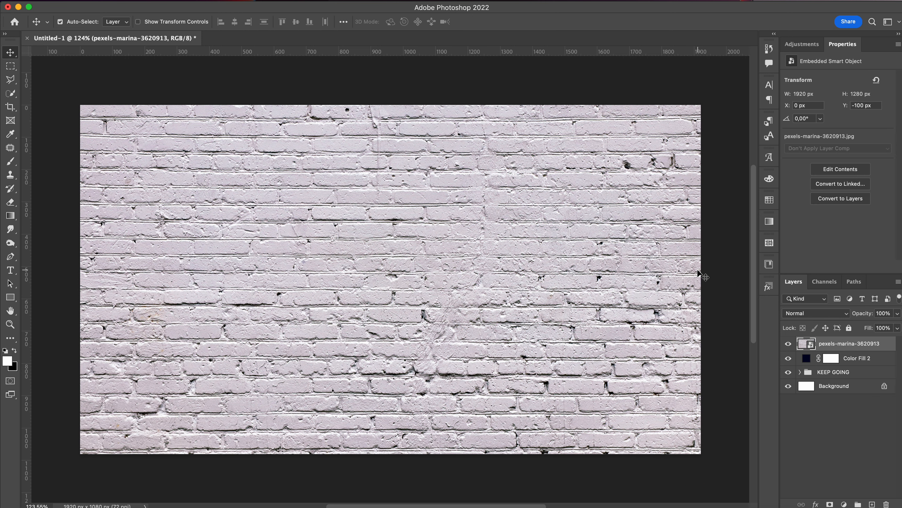
{"action": "key", "text": "super+i"}
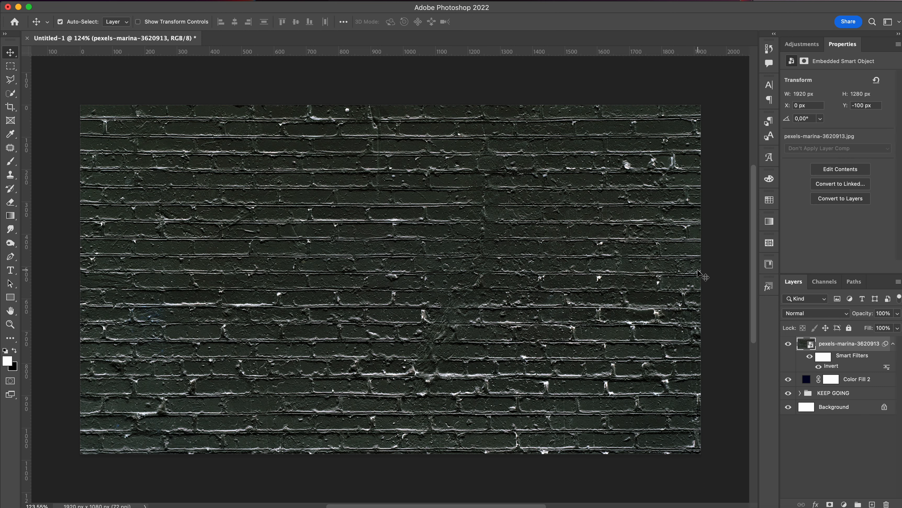
{"action": "left_click", "coordinate": [894, 346]}
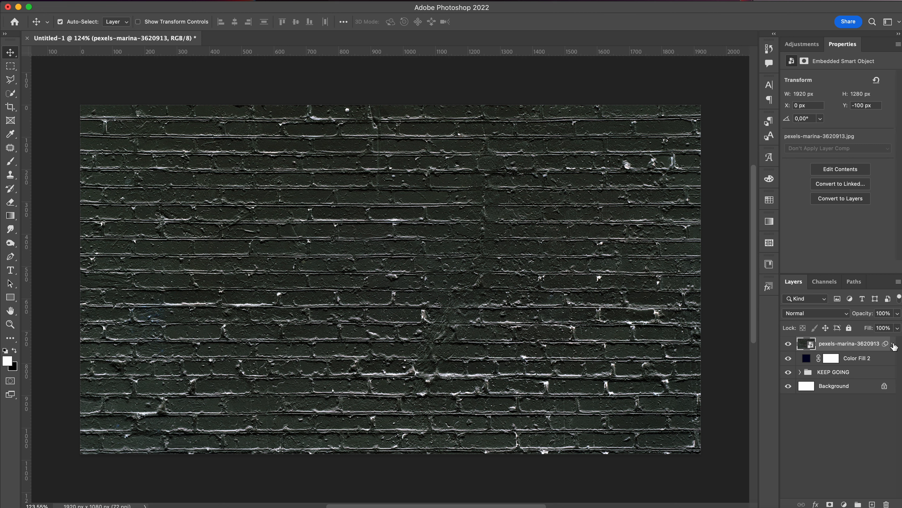
{"action": "left_click", "coordinate": [813, 315]}
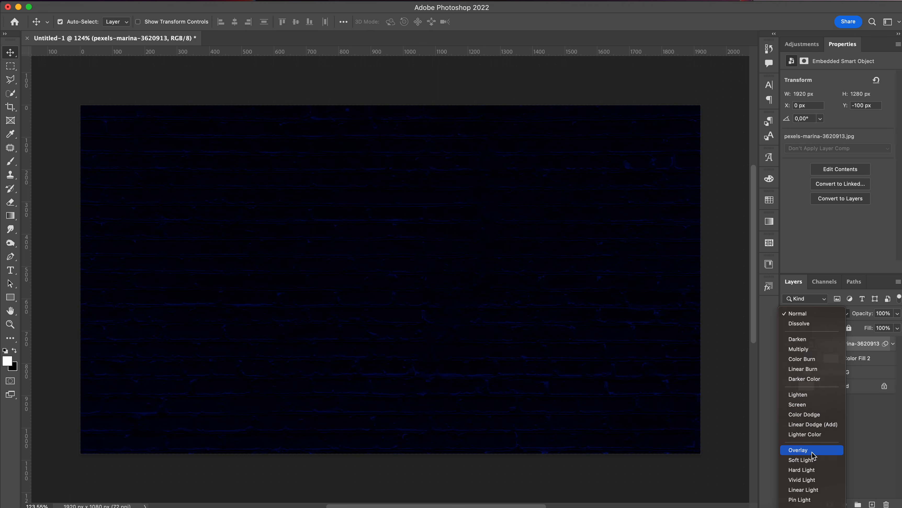
{"action": "left_click", "coordinate": [815, 453]}
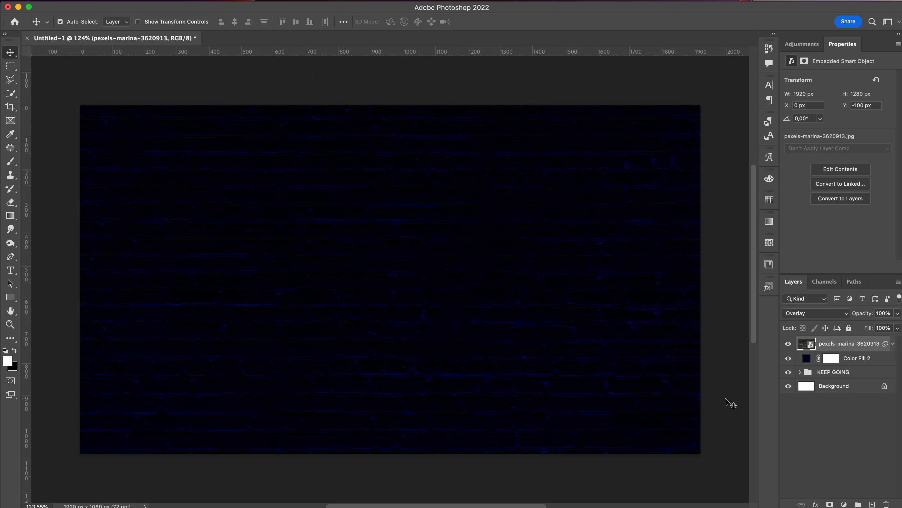
Add a new layer filled with black above the brick image and give it a layer mask
{"action": "left_click", "coordinate": [872, 505]}
{"action": "key", "text": "super+BackSpace"}
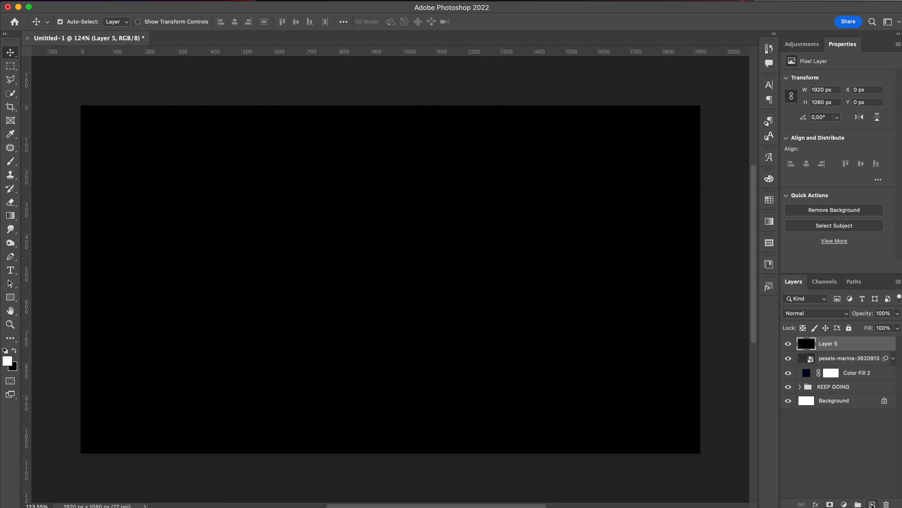
{"action": "left_click", "coordinate": [829, 504]}
Paint one black dab at the canvas centre on the mask with a soft brush of about 1584 px
{"action": "key", "text": "b"}
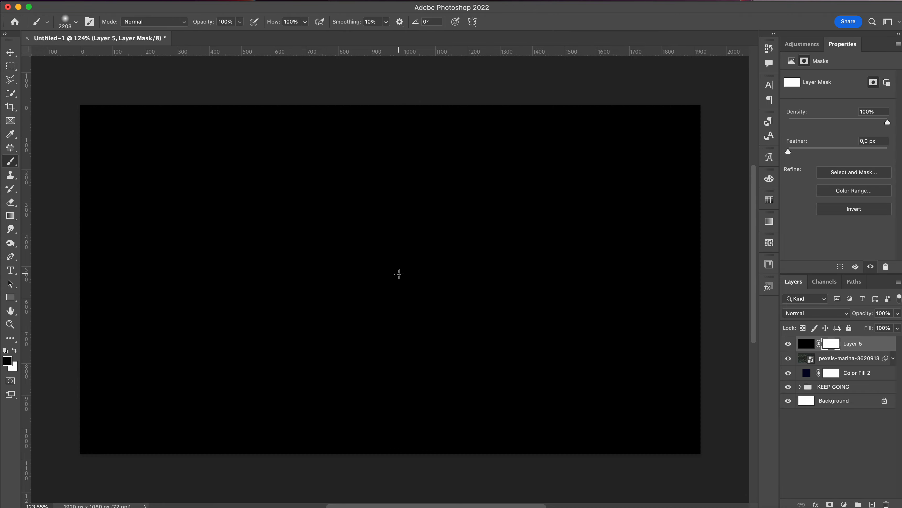
{"action": "mouse_move", "coordinate": [395, 273]}
{"action": "left_mouse_down"}
{"action": "mouse_move", "coordinate": [378, 264]}
{"action": "mouse_move", "coordinate": [214, 274]}
{"action": "left_mouse_up"}
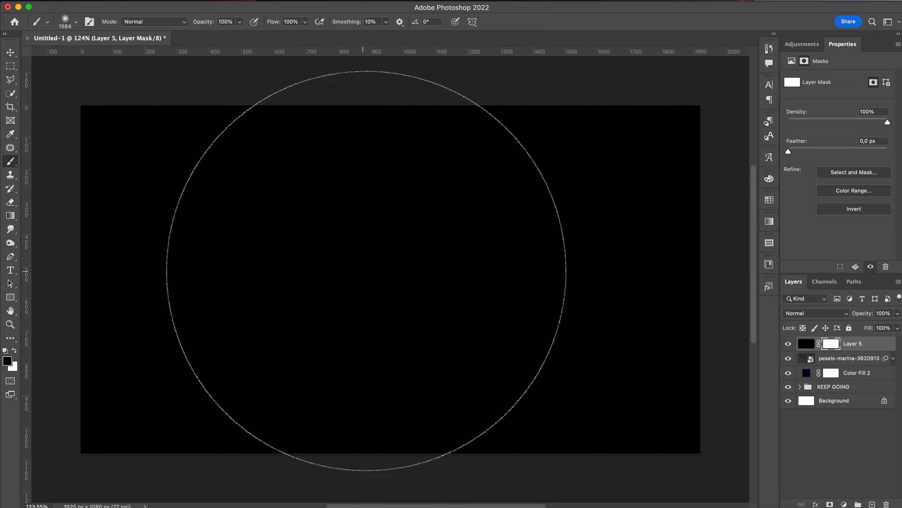
{"action": "left_click", "coordinate": [396, 273]}
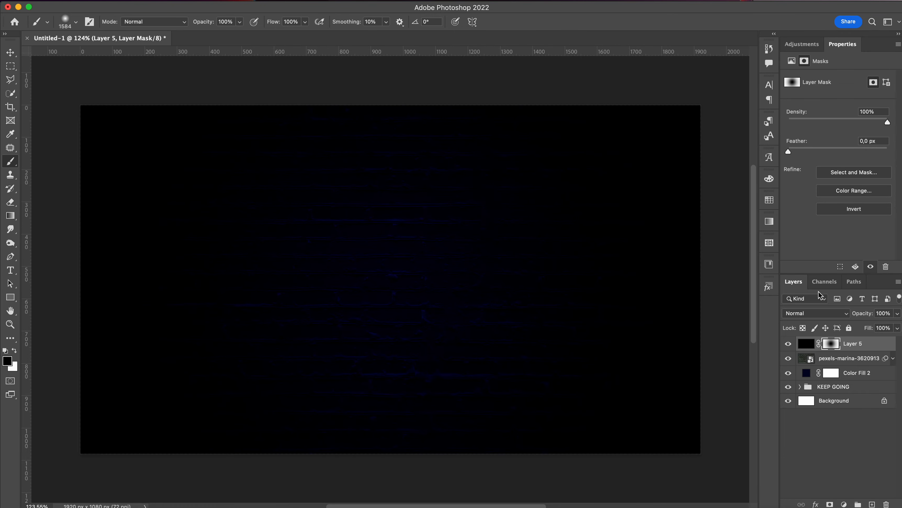
Soften the mask's centre with larger black dabs, about 2001 px at 42% brush opacity and about 2594 px at 11%
{"action": "left_click", "coordinate": [897, 313]}
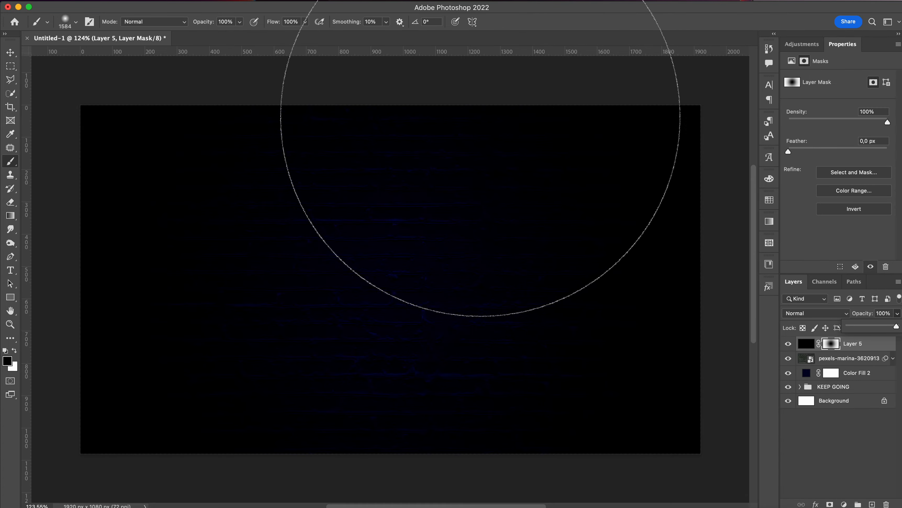
{"action": "left_click", "coordinate": [240, 23]}
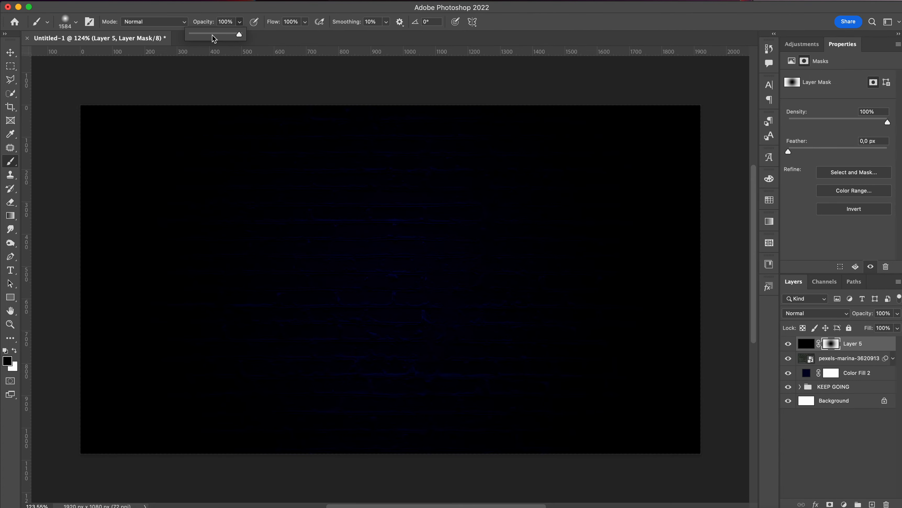
{"action": "left_click", "coordinate": [212, 35]}
{"action": "left_click_drag", "start_coordinate": [368, 270], "coordinate": [505, 267]}
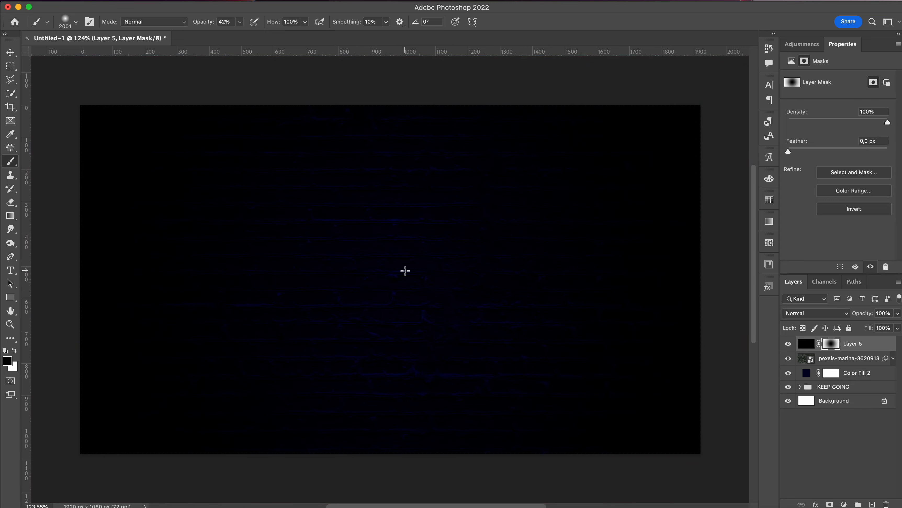
{"action": "left_click", "coordinate": [238, 23]}
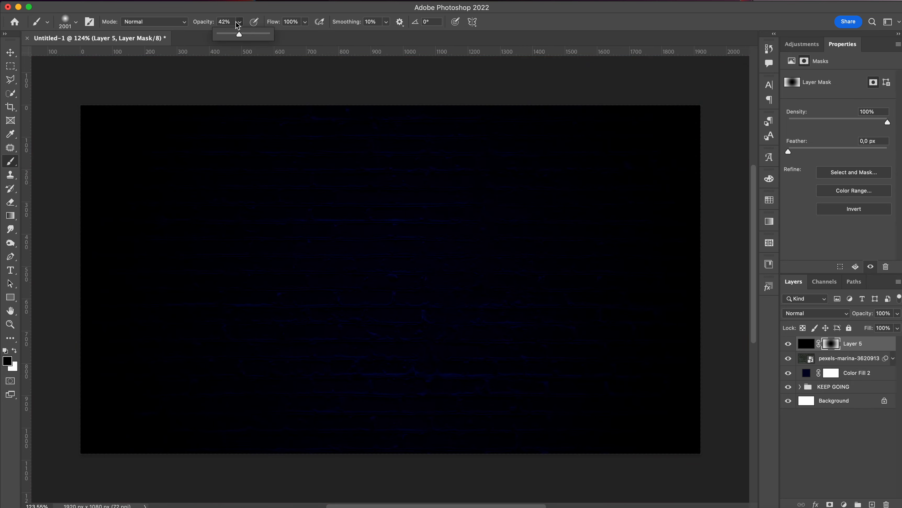
{"action": "left_click_drag", "start_coordinate": [226, 39], "coordinate": [222, 39]}
{"action": "left_click_drag", "start_coordinate": [402, 274], "coordinate": [557, 258]}
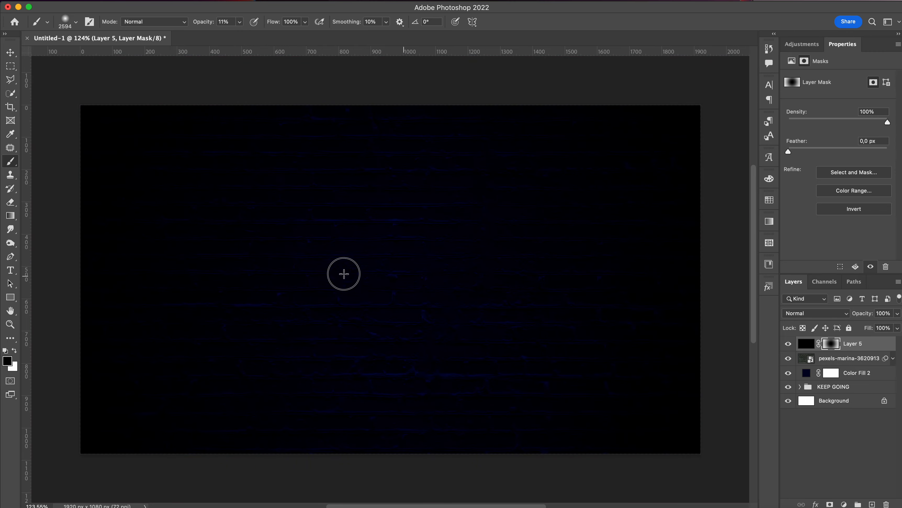
{"action": "key", "text": "v"}
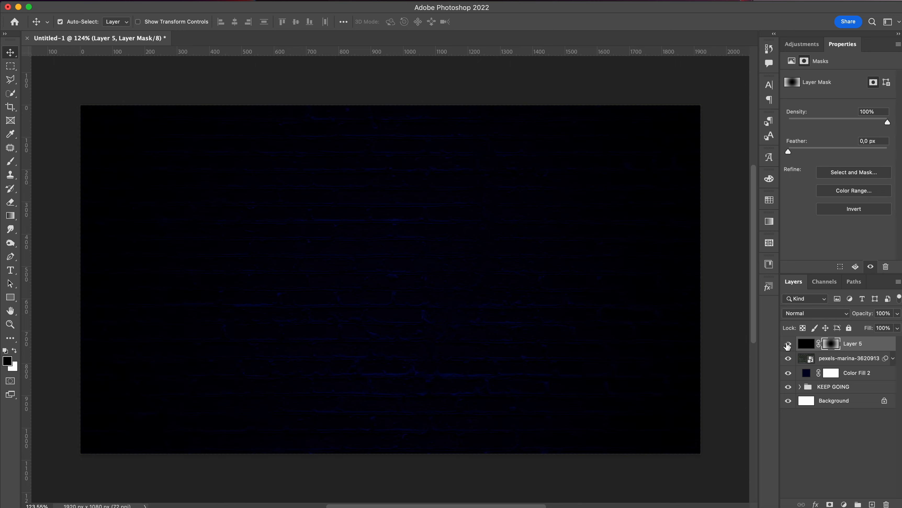
Set the opacity of the masked black layer to 75%
{"action": "left_click", "coordinate": [898, 314]}
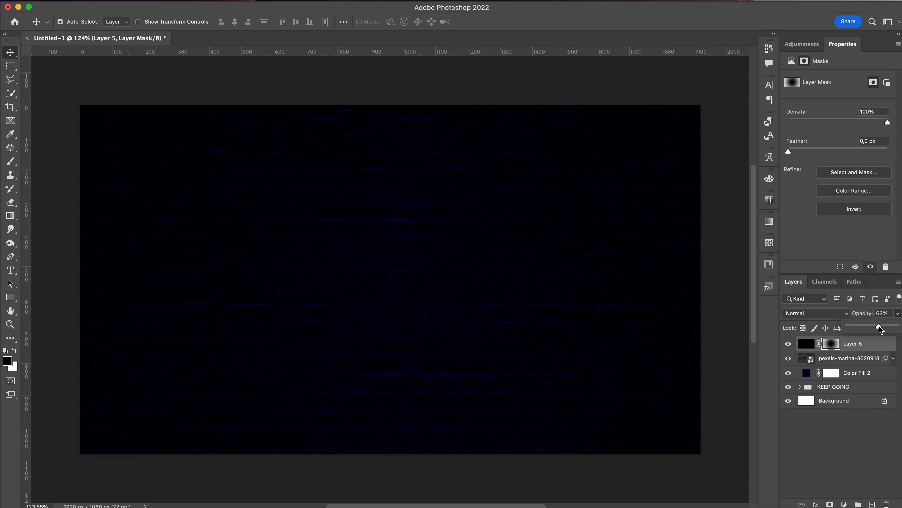
{"action": "left_click_drag", "start_coordinate": [879, 328], "coordinate": [885, 326]}
{"action": "left_click", "coordinate": [846, 450]}
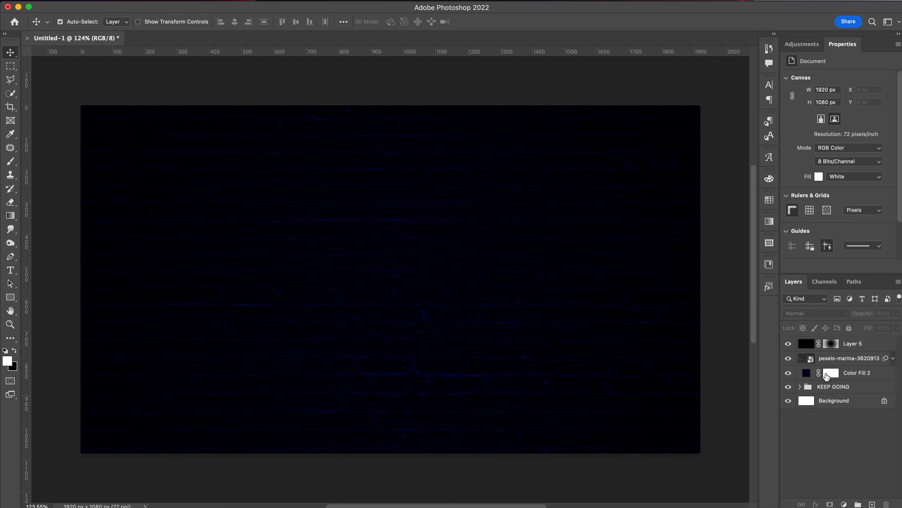
Group the black layer, the brick image and the Color Fill 2 layer, and name the group "background"
{"action": "left_click", "coordinate": [869, 348]}
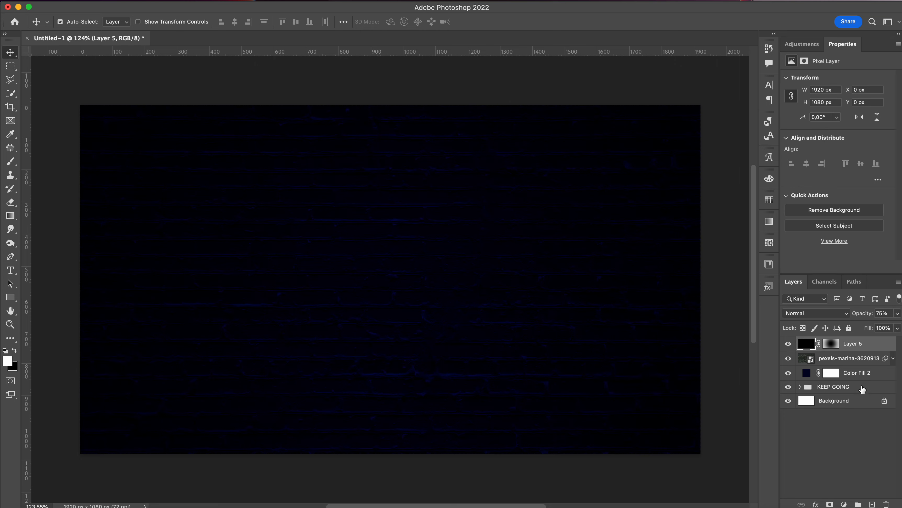
{"action": "left_click", "coordinate": [864, 376], "text": "shift"}
{"action": "key", "text": "super+g"}
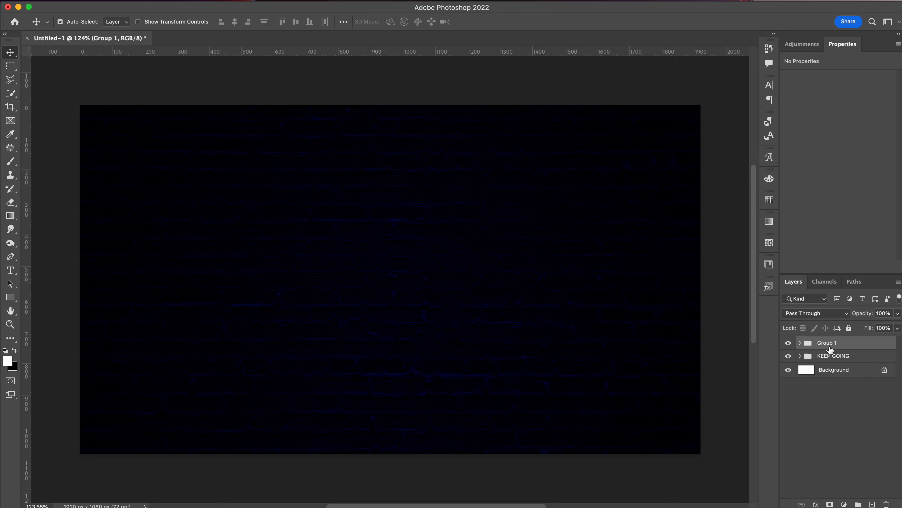
{"action": "double_click", "coordinate": [826, 343]}
{"action": "type", "text": "background"}
{"action": "key", "text": "Return"}
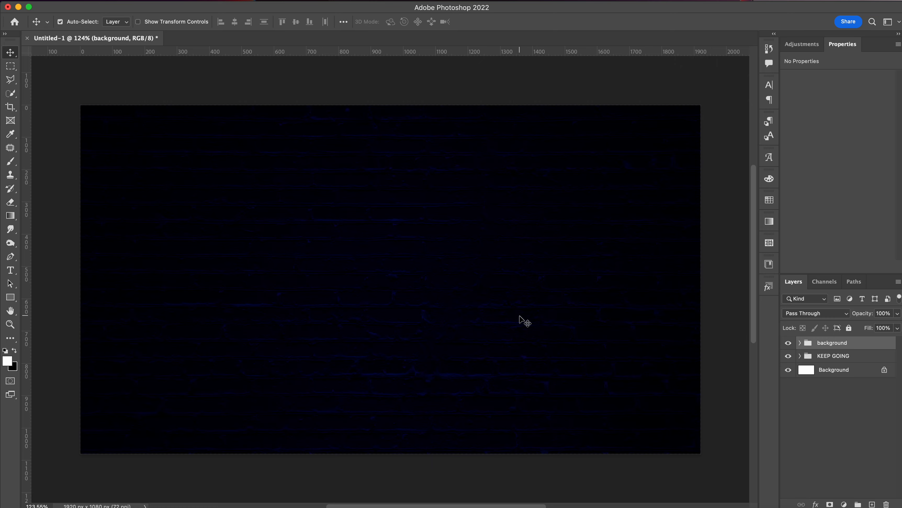
Add the white text "going" in SignPainter HouseScript at 221 pt on the upper part of the canvas
{"action": "key", "text": "t"}
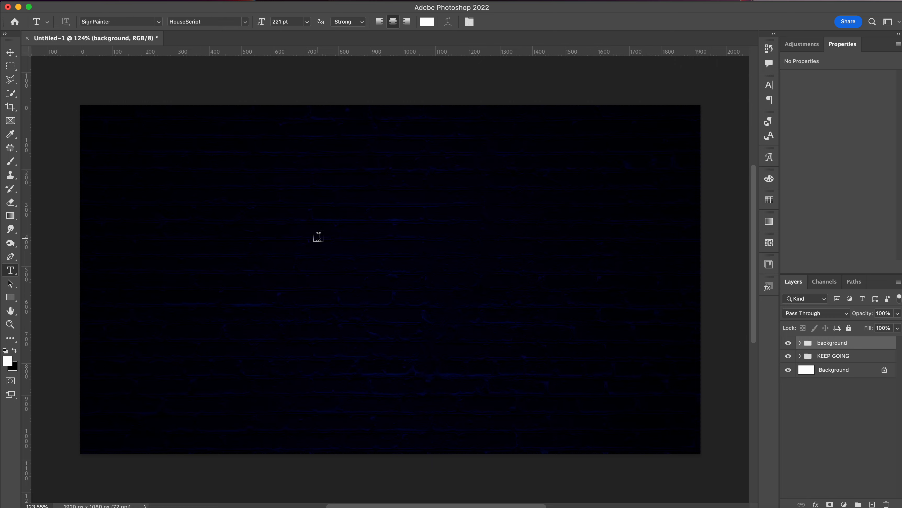
{"action": "left_click", "coordinate": [359, 233]}
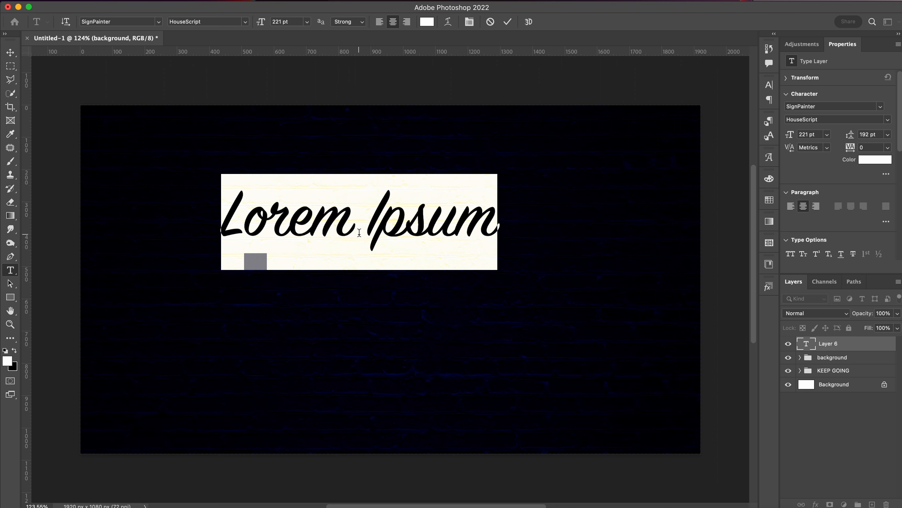
{"action": "type", "text": "going"}
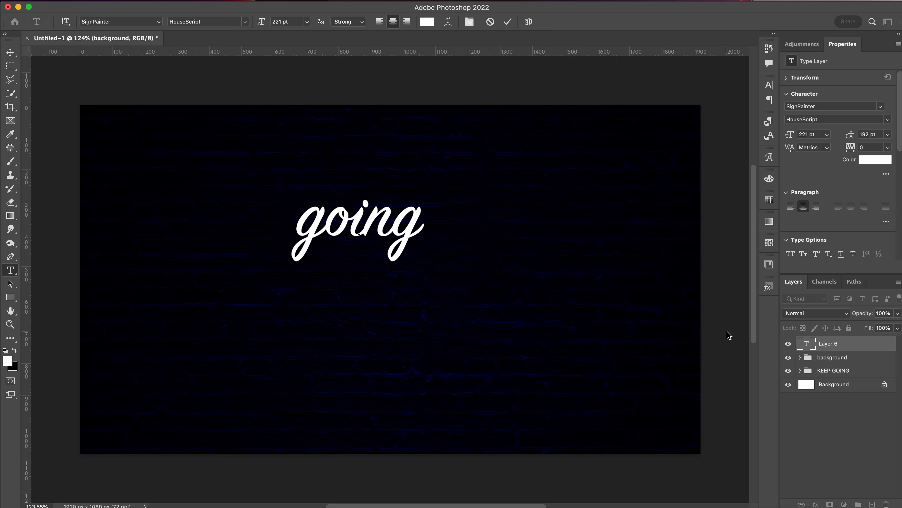
{"action": "left_click", "coordinate": [862, 348]}
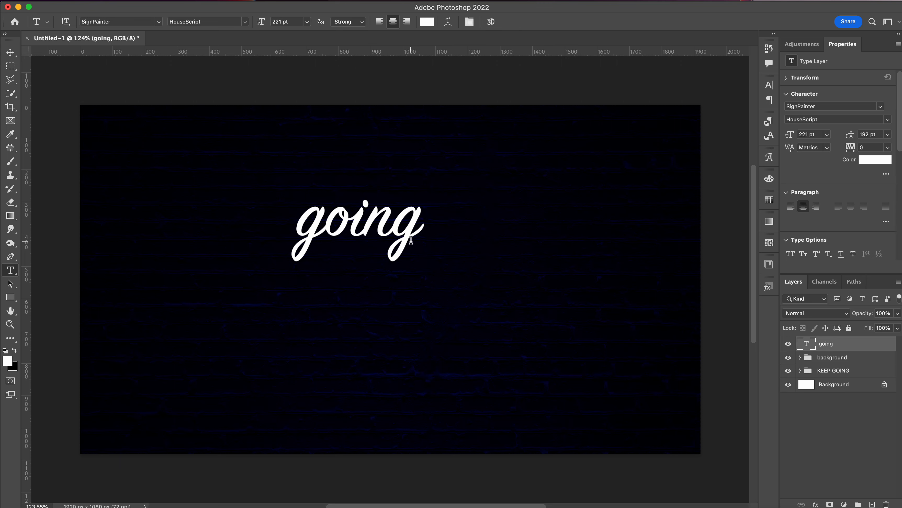
Centre the "going" text horizontally and place a copy of it directly above that reads "KEEP"
{"action": "key", "text": "v"}
{"action": "left_click_drag", "start_coordinate": [412, 232], "coordinate": [441, 231]}
{"action": "double_click", "coordinate": [433, 233]}
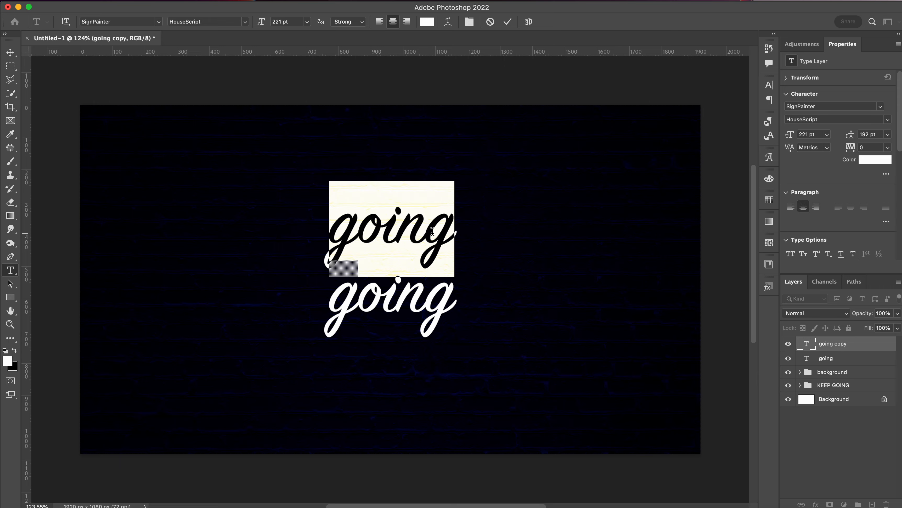
{"action": "type", "text": "KEEP"}
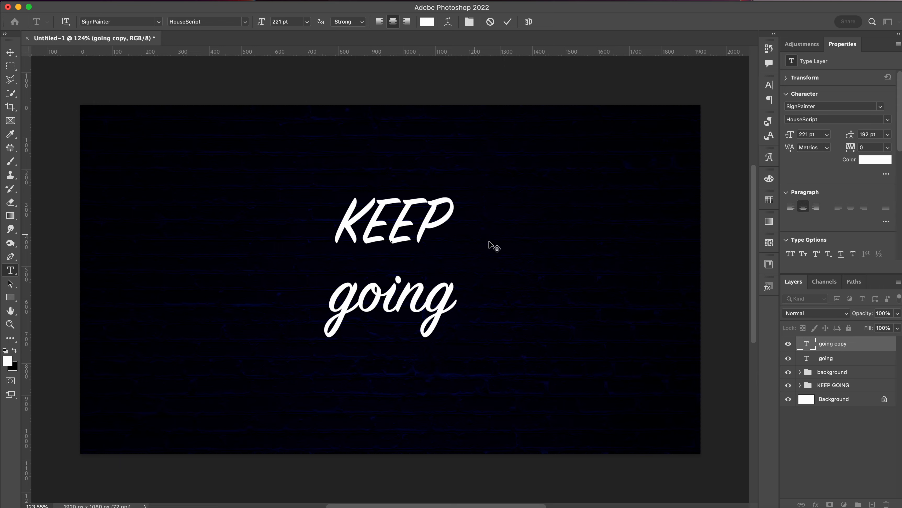
{"action": "key", "text": "Escape"}
{"action": "key", "text": "v"}
Change the font of the "KEEP" text to Helvetica Bold, with the font filter set to All Classes
{"action": "left_click", "coordinate": [818, 106]}
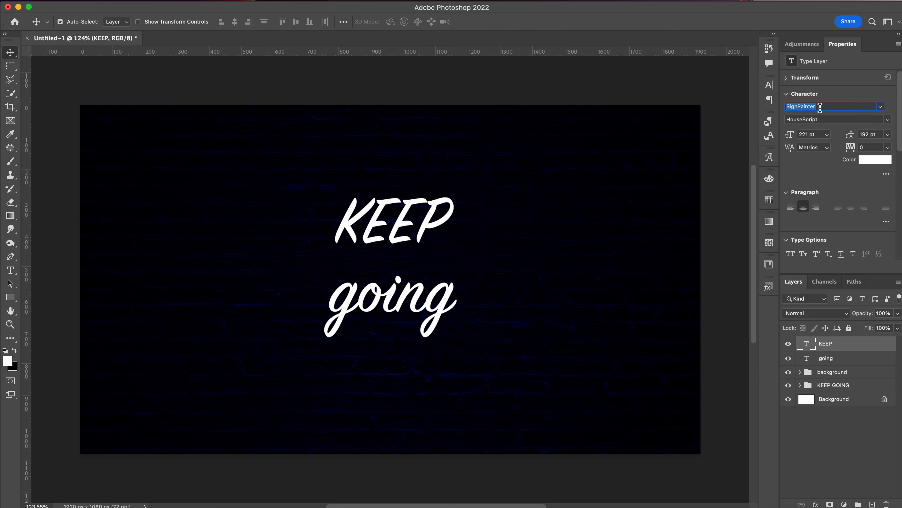
{"action": "type", "text": "helv"}
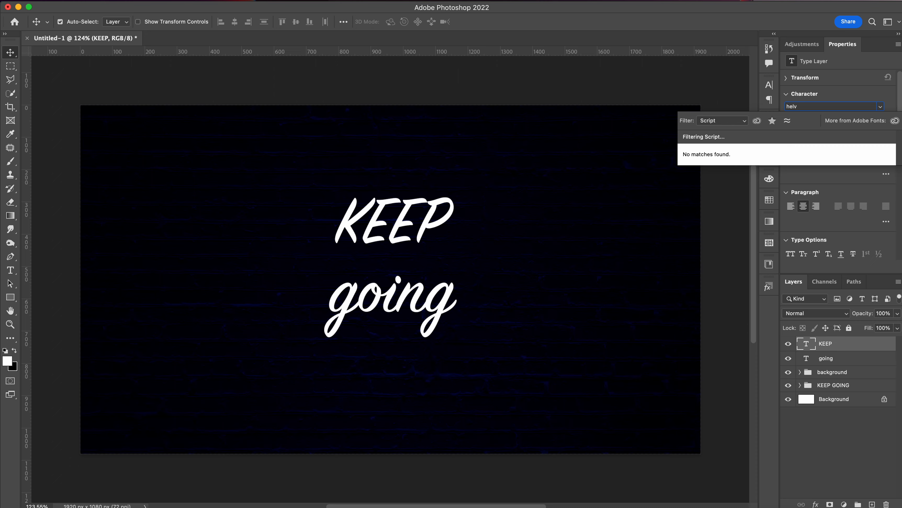
{"action": "left_click", "coordinate": [712, 122]}
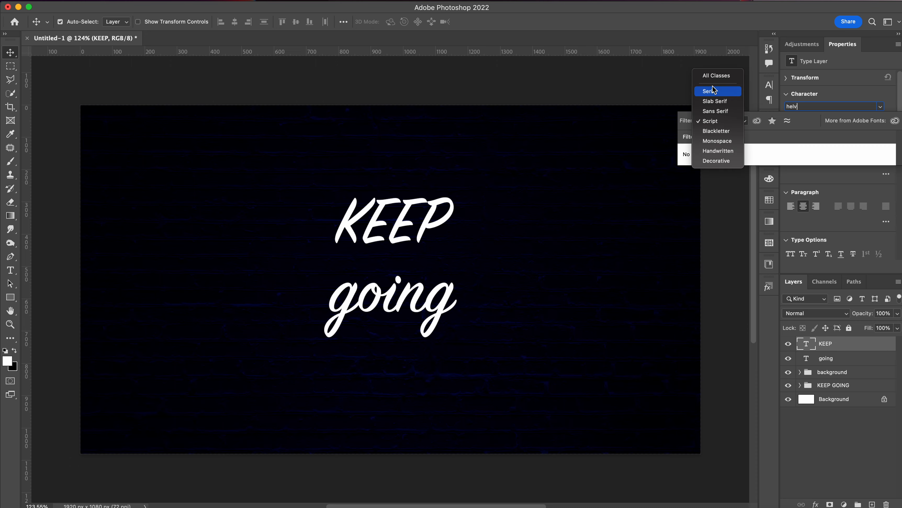
{"action": "type", "text": "v"}
{"action": "left_click", "coordinate": [710, 75]}
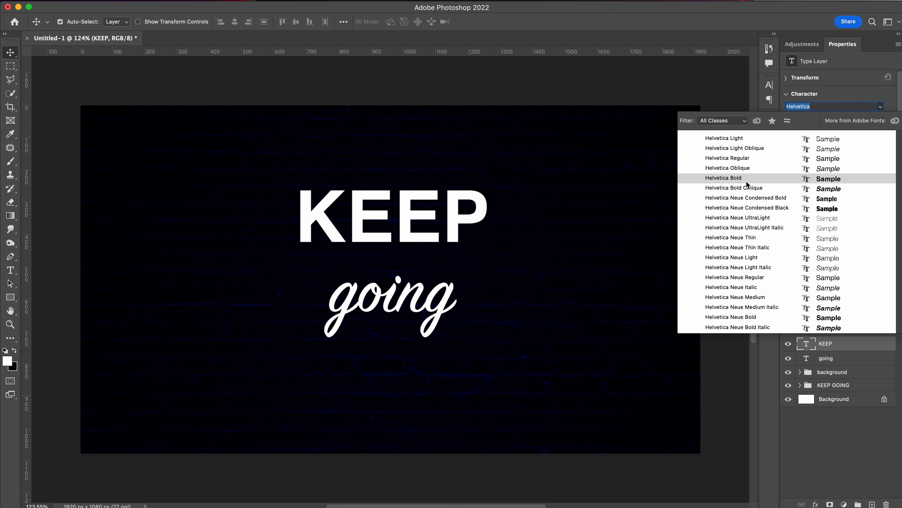
{"action": "left_click", "coordinate": [747, 180]}
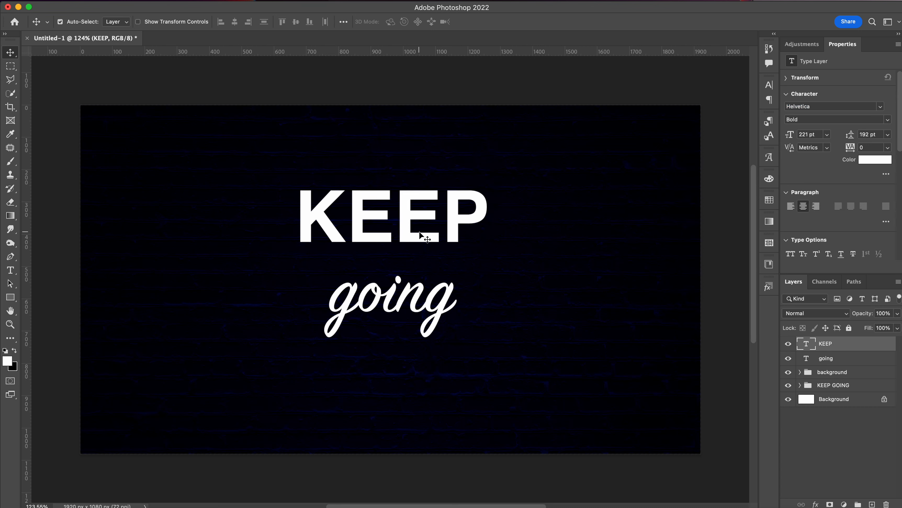
Move "KEEP" down and rotate "going" to about -14.14°, overlapping the lower edge of "KEEP"
{"action": "mouse_move", "coordinate": [454, 223]}
{"action": "left_mouse_down"}
{"action": "mouse_move", "coordinate": [467, 235]}
{"action": "mouse_move", "coordinate": [456, 250]}
{"action": "mouse_move", "coordinate": [456, 225]}
{"action": "left_mouse_up"}
{"action": "left_click", "coordinate": [444, 294]}
{"action": "key", "text": "super+t"}
{"action": "left_click_drag", "start_coordinate": [444, 303], "coordinate": [433, 285]}
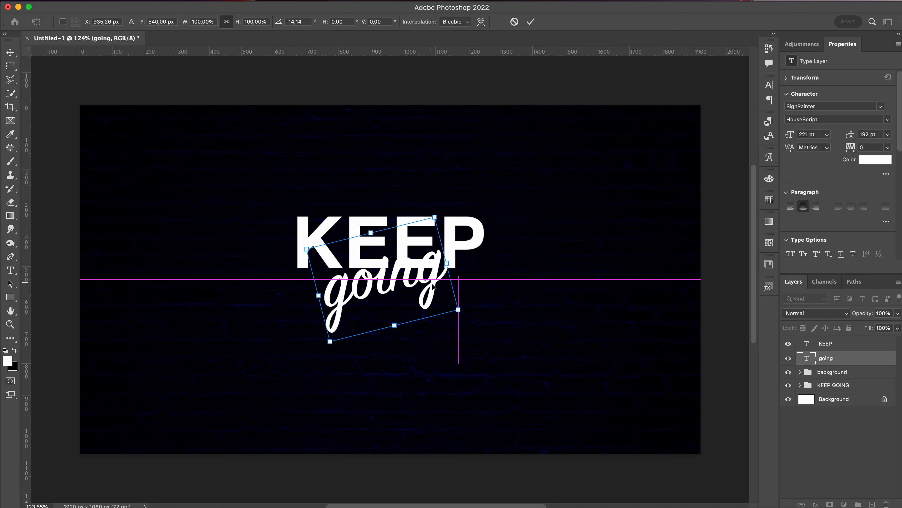
{"action": "key", "text": "Return"}
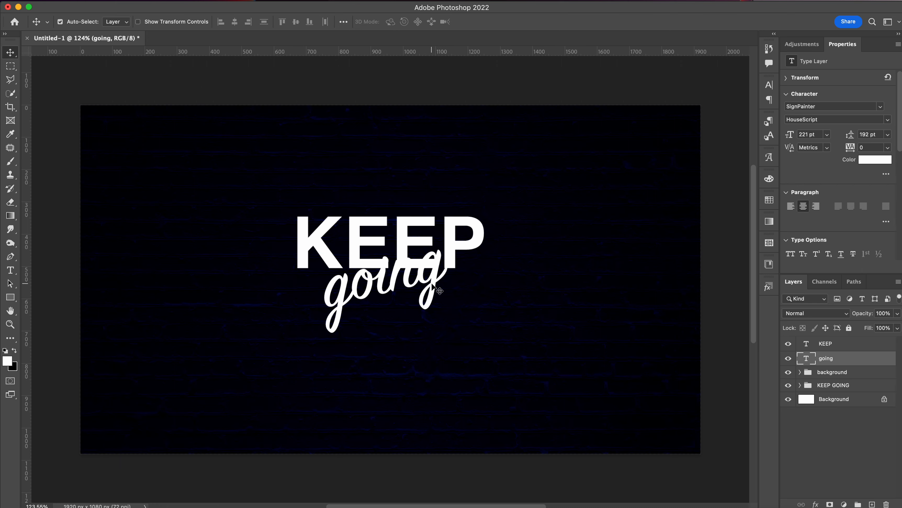
Move the "KEEP" and "going" texts together to the centre of the canvas
{"action": "left_click", "coordinate": [850, 347], "text": "shift"}
{"action": "key", "text": "super+t"}
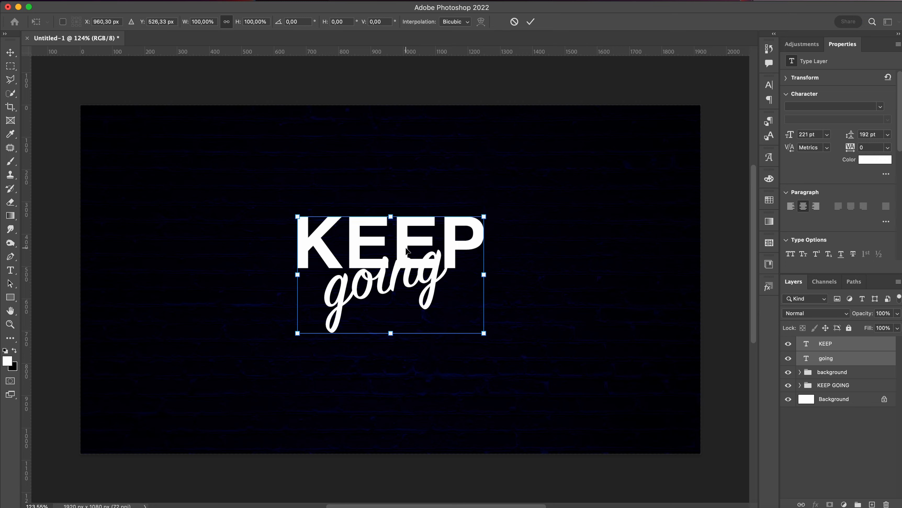
{"action": "mouse_move", "coordinate": [407, 251]}
{"action": "left_mouse_down"}
{"action": "mouse_move", "coordinate": [425, 251]}
{"action": "mouse_move", "coordinate": [400, 265]}
{"action": "mouse_move", "coordinate": [406, 251]}
{"action": "left_mouse_up"}
{"action": "key", "text": "Return"}
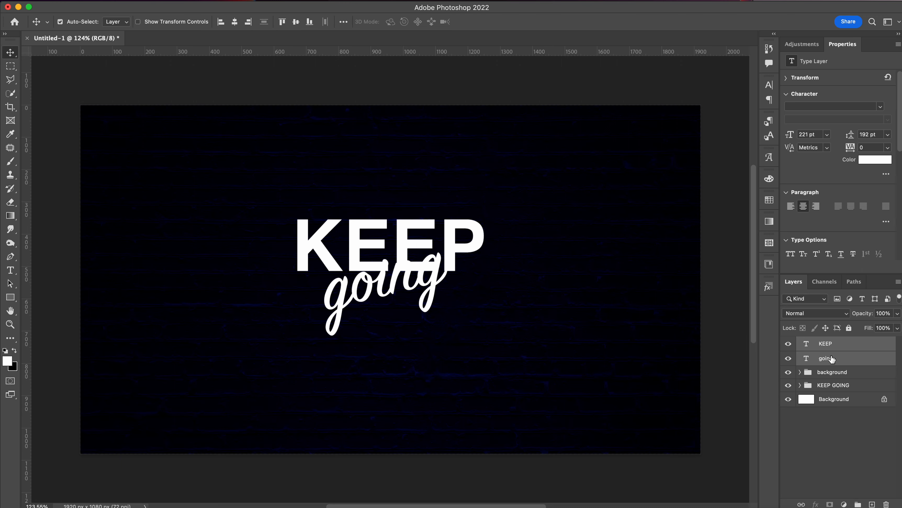
Add a new layer above "KEEP" and begin a curved Pen path with three spikes rising above the lettering
{"action": "left_click", "coordinate": [844, 348]}
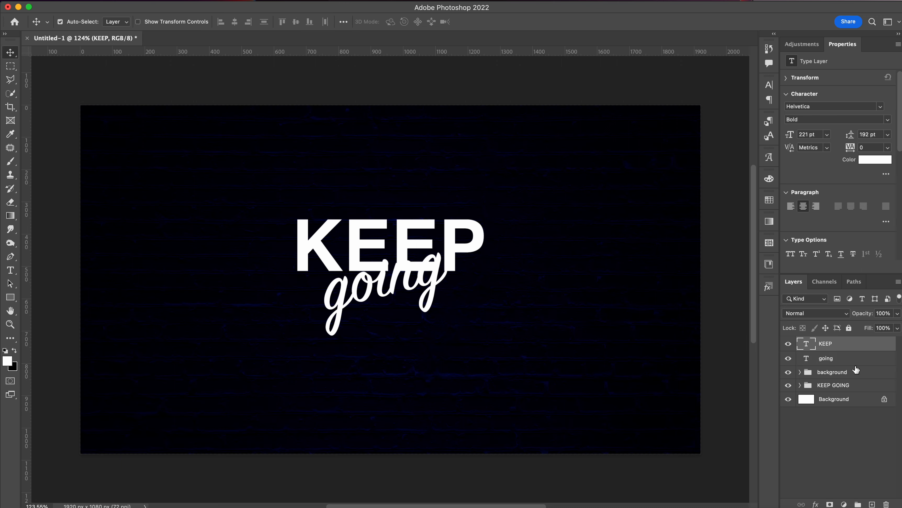
{"action": "left_click", "coordinate": [873, 504]}
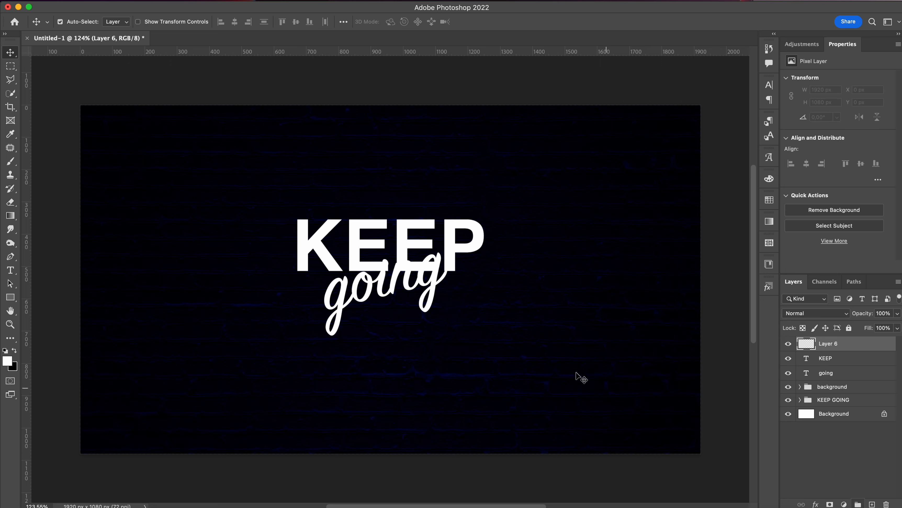
{"action": "key", "text": "p"}
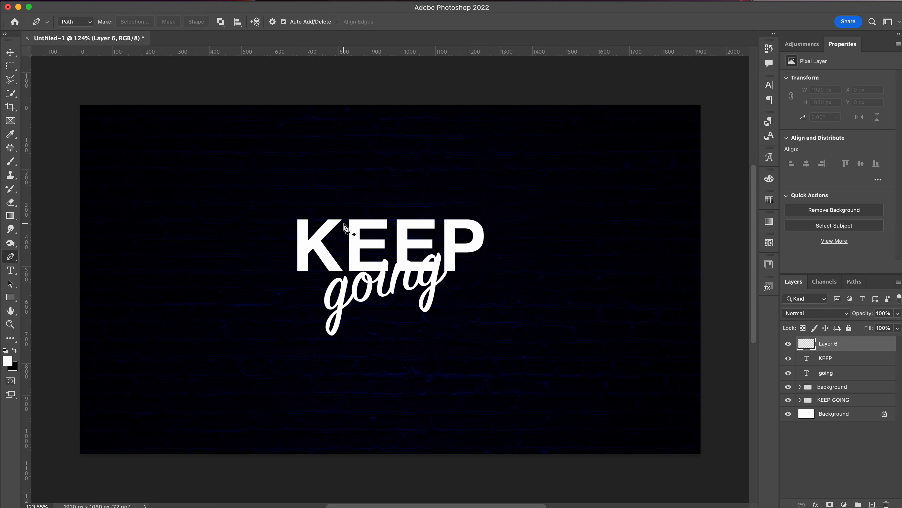
{"action": "left_click", "coordinate": [248, 188]}
{"action": "left_click_drag", "start_coordinate": [344, 180], "coordinate": [316, 59]}
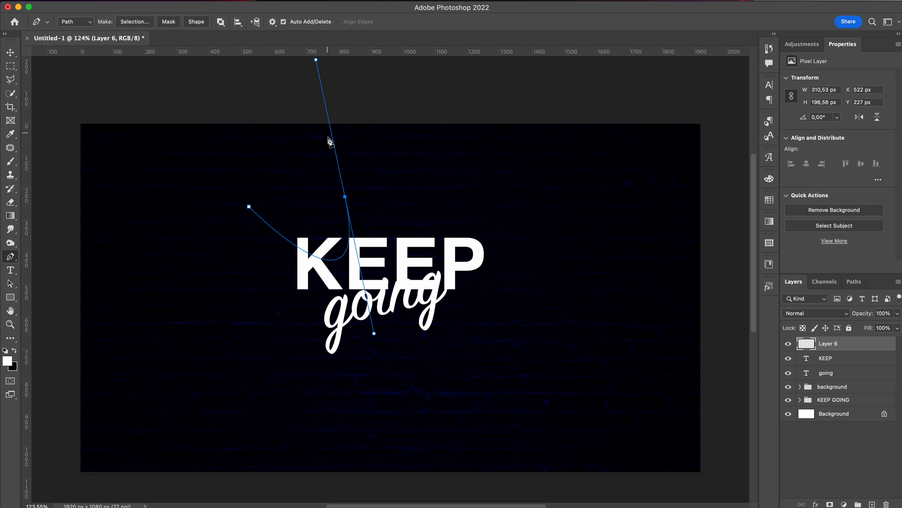
{"action": "left_click", "coordinate": [346, 200]}
{"action": "left_click", "coordinate": [345, 197]}
{"action": "left_click_drag", "start_coordinate": [449, 183], "coordinate": [514, 90]}
Extend the path from the third spike with inward-curving segments to one spike right of "KEEP" and another at the lettering's lower right
{"action": "left_click", "coordinate": [478, 347]}
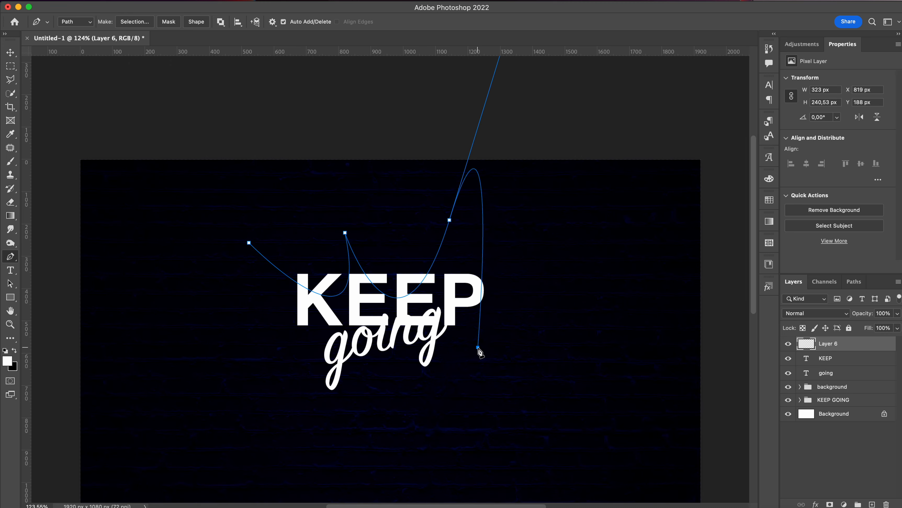
{"action": "key", "text": "super+z"}
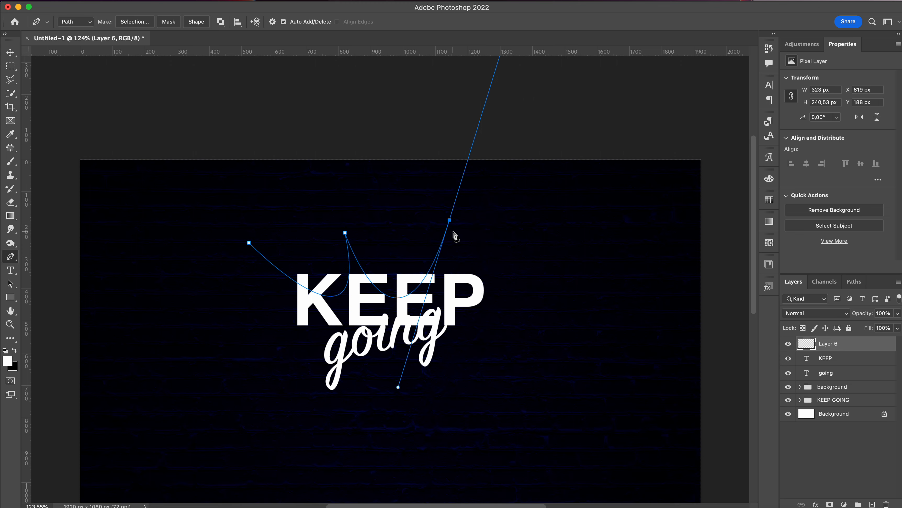
{"action": "left_click", "coordinate": [449, 221], "text": "alt"}
{"action": "left_click_drag", "start_coordinate": [557, 276], "coordinate": [701, 240]}
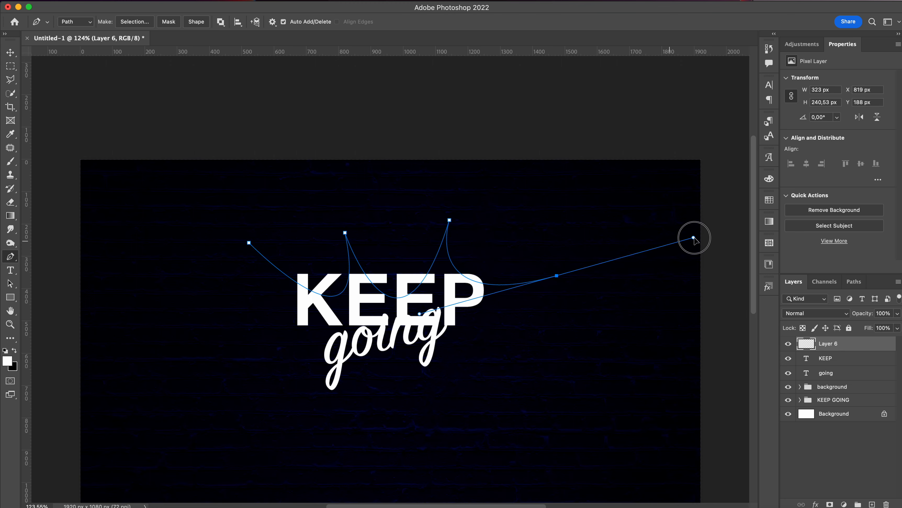
{"action": "left_click", "coordinate": [557, 276], "text": "alt"}
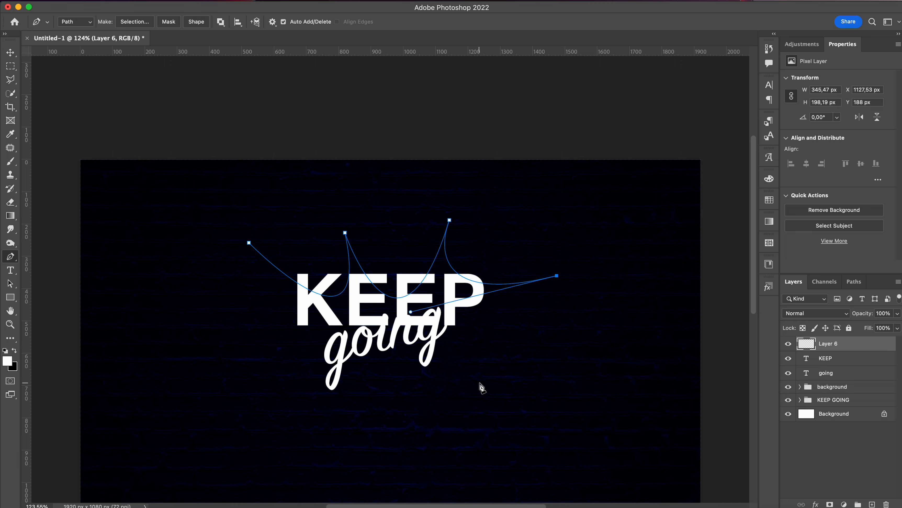
{"action": "left_click_drag", "start_coordinate": [480, 384], "coordinate": [552, 453]}
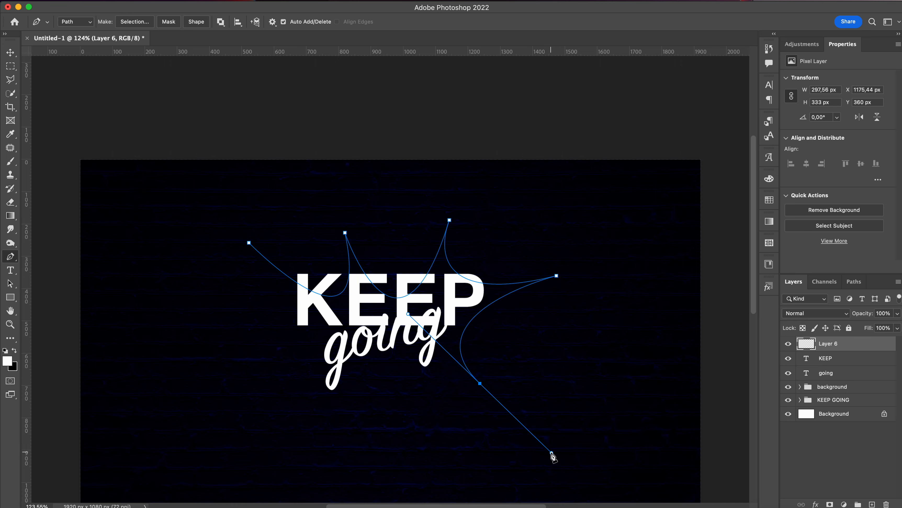
{"action": "left_click", "coordinate": [480, 384], "text": "alt"}
Add curved spikes below "going" and at the lettering's lower left, and close the path at its starting point
{"action": "left_click_drag", "start_coordinate": [316, 408], "coordinate": [252, 502]}
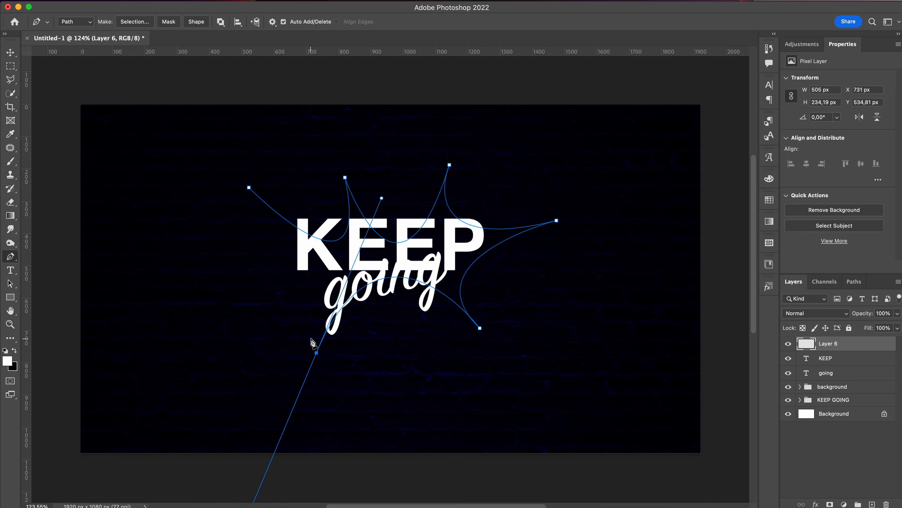
{"action": "key", "text": "ctrl+z"}
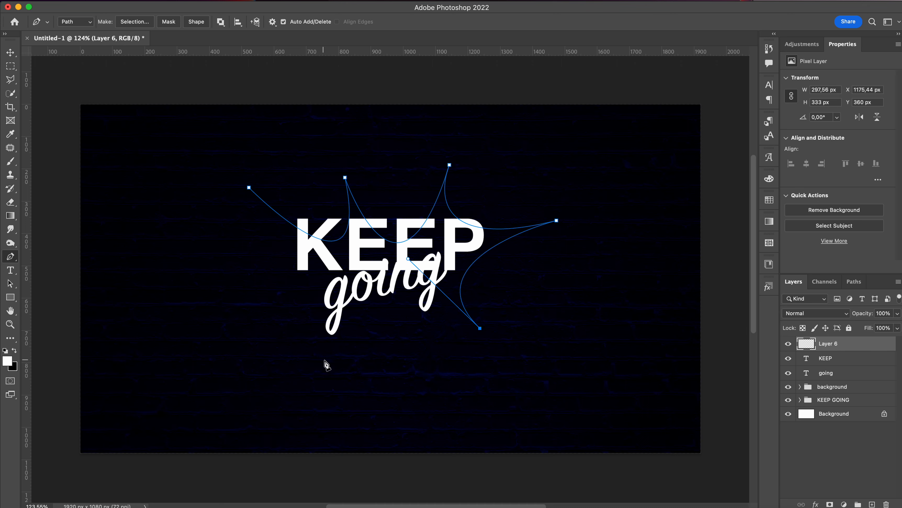
{"action": "left_click_drag", "start_coordinate": [335, 352], "coordinate": [294, 464]}
{"action": "left_click", "coordinate": [335, 352], "text": "alt"}
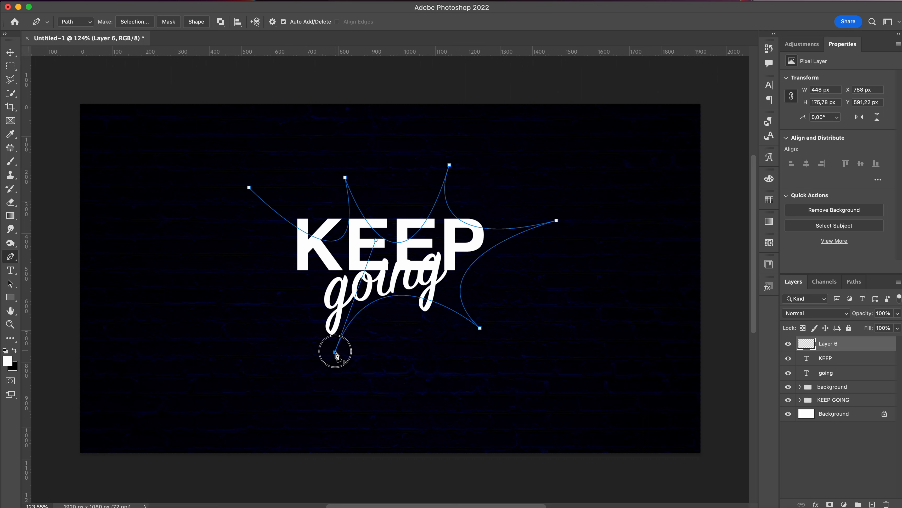
{"action": "left_click_drag", "start_coordinate": [212, 314], "coordinate": [81, 351]}
{"action": "left_click", "coordinate": [211, 314], "text": "alt"}
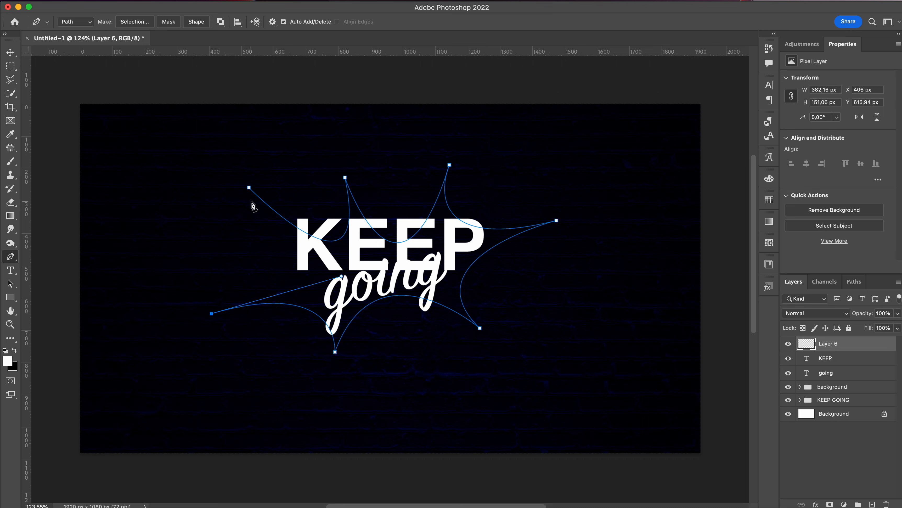
{"action": "left_click_drag", "start_coordinate": [249, 187], "coordinate": [158, 95]}
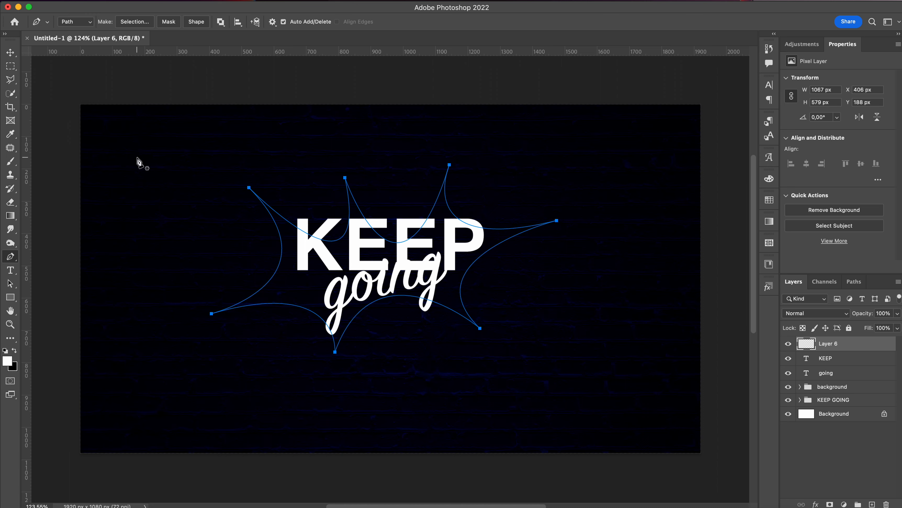
Move the whole closed path slightly up and left to X 399 px, Y 162 px
{"action": "key", "text": "a"}
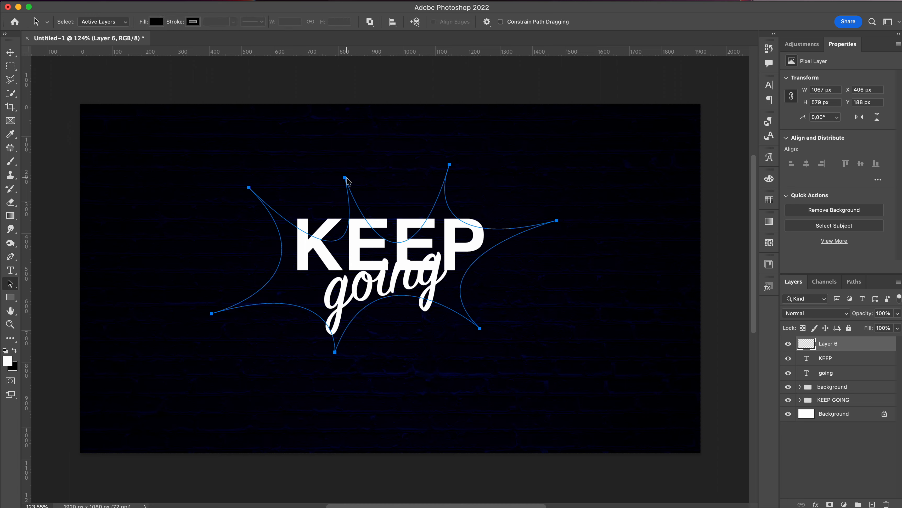
{"action": "mouse_move", "coordinate": [347, 177]}
{"action": "left_mouse_down"}
{"action": "mouse_move", "coordinate": [346, 163]}
{"action": "mouse_move", "coordinate": [345, 171]}
{"action": "left_mouse_up"}
{"action": "left_click", "coordinate": [342, 170]}
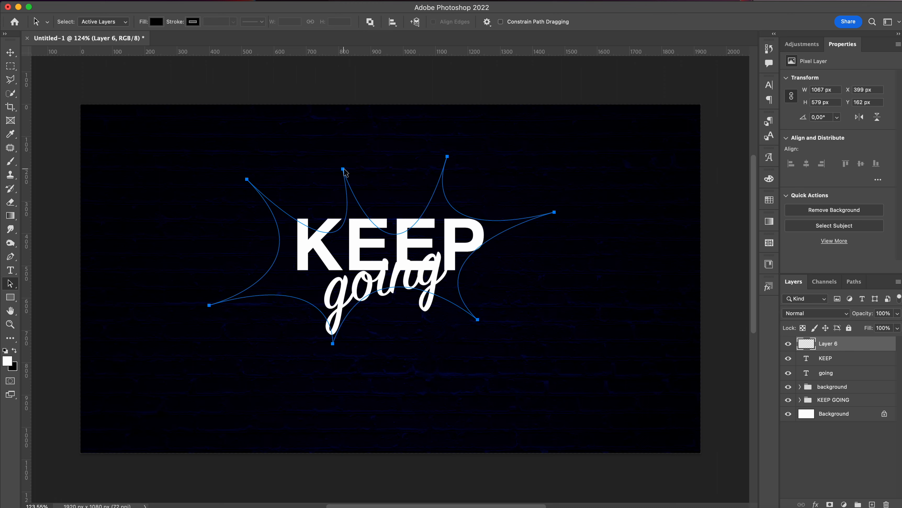
Try to reshape the spike above the gap between "K" and "E" with the Pen tool, and undo the edit
{"action": "key", "text": "p"}
{"action": "left_click_drag", "start_coordinate": [343, 171], "coordinate": [343, 158]}
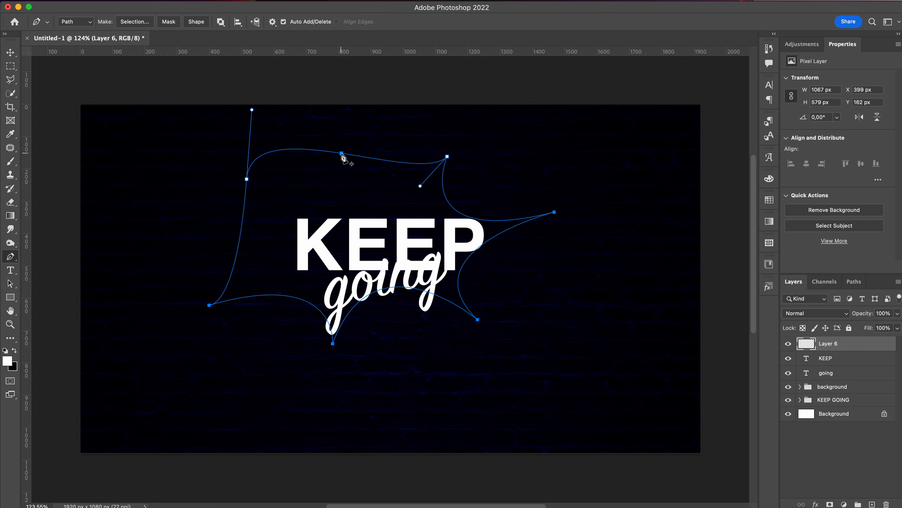
{"action": "key", "text": "super+z"}
{"action": "key", "text": "v"}
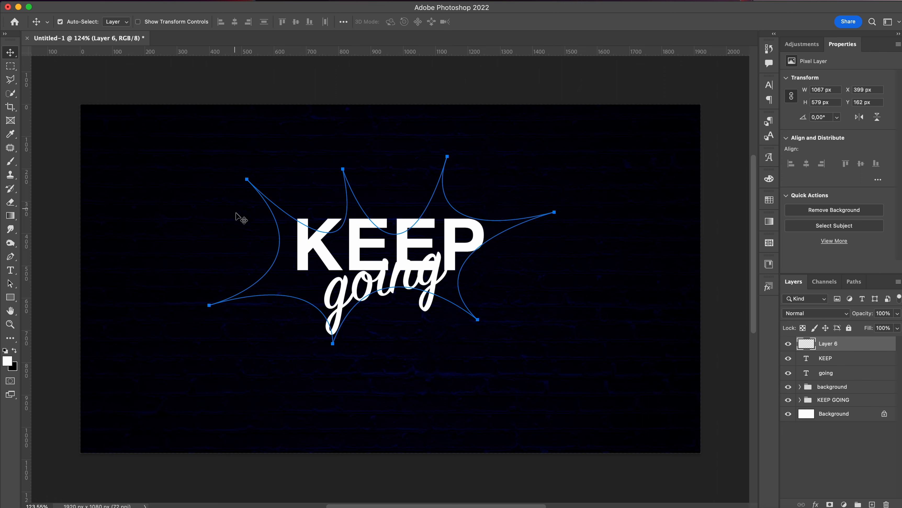
Convert the closed spiky path into a selection
{"action": "key", "text": "p"}
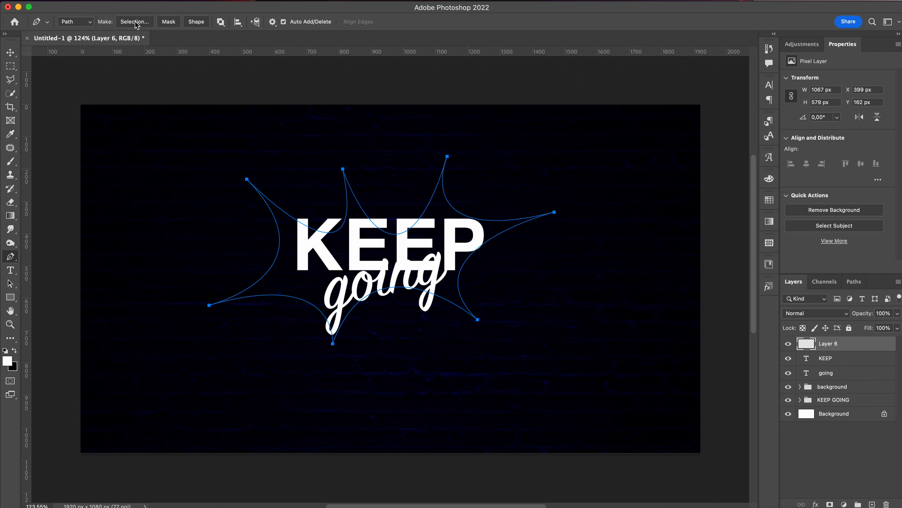
{"action": "key", "text": "i"}
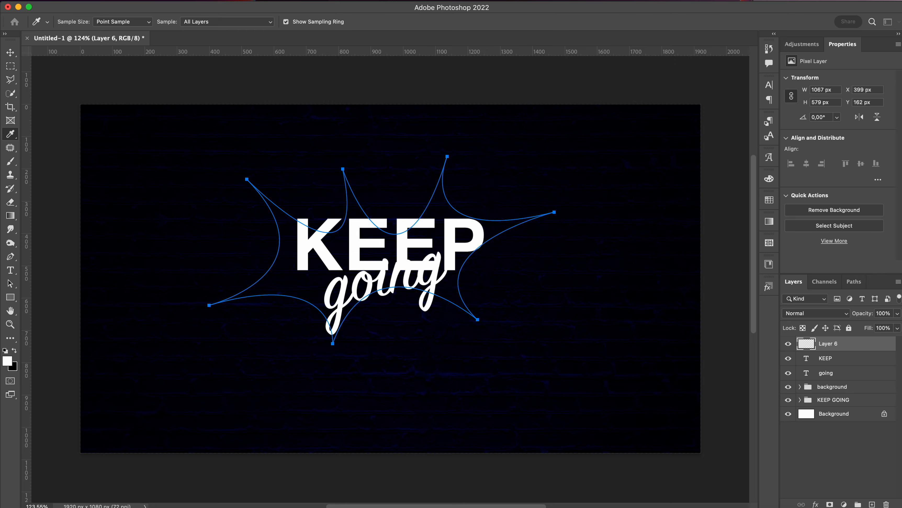
{"action": "left_click_drag", "start_coordinate": [560, 221], "coordinate": [539, 225]}
{"action": "left_click", "coordinate": [581, 241]}
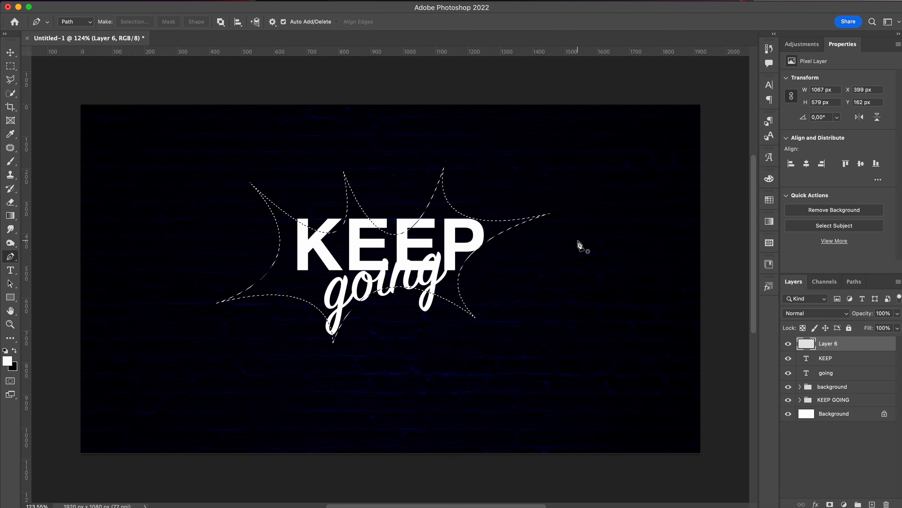
Reset the colours to black and white, fill the spiky selection with the white background colour, and deselect
{"action": "key", "text": "d"}
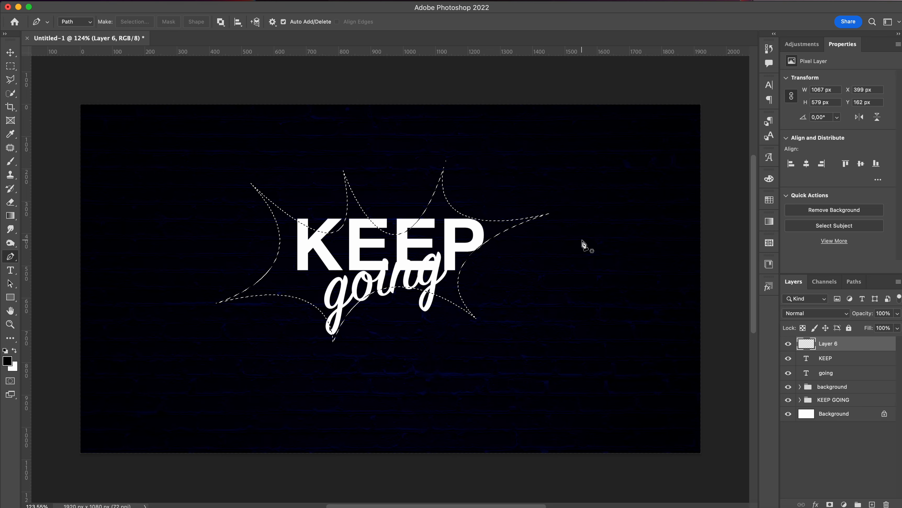
{"action": "key", "text": "super+BackSpace"}
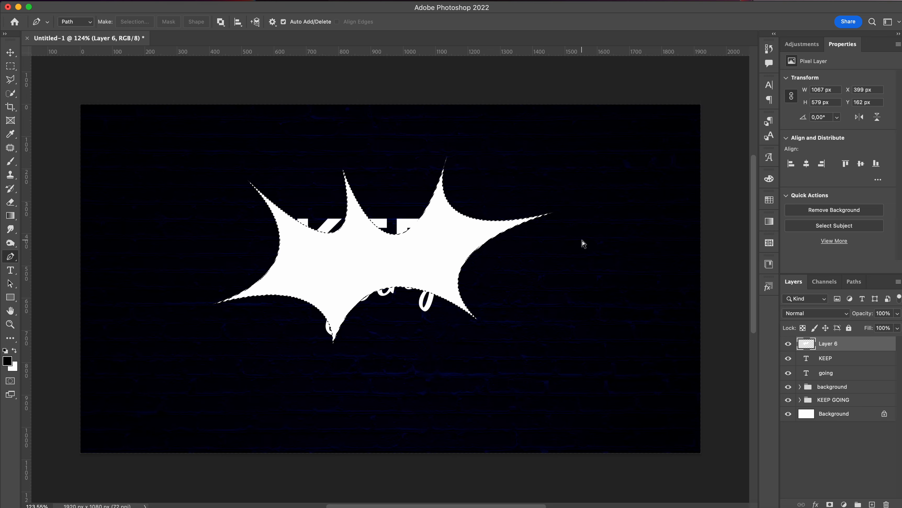
{"action": "key", "text": "super+d"}
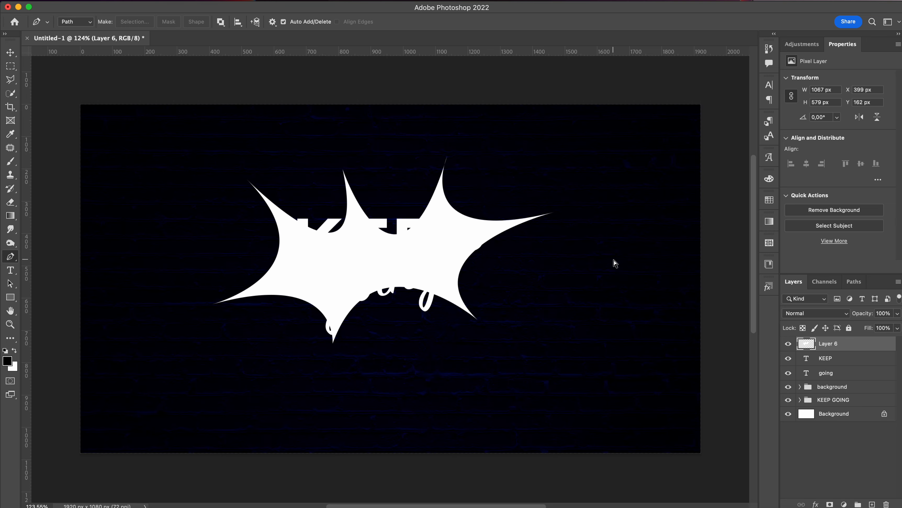
{"action": "key", "text": "v"}
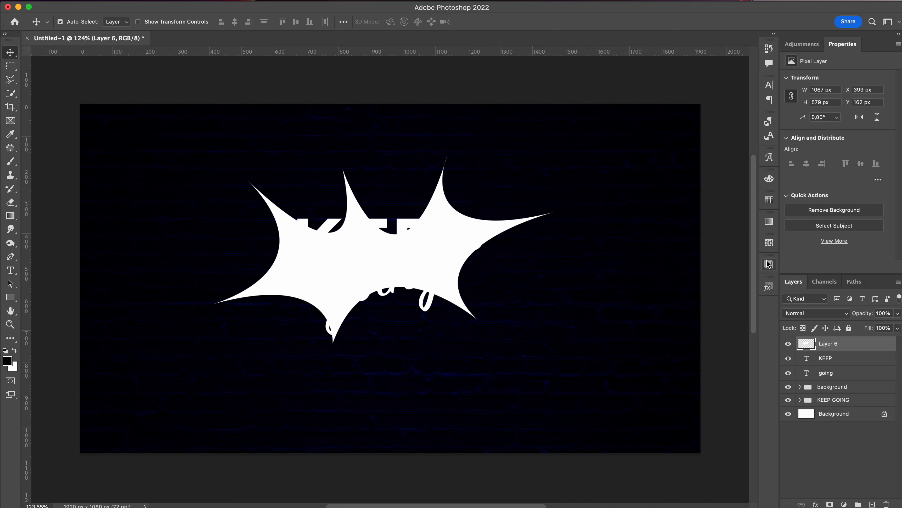
Load the white shape's outline as a selection and contract it by 4 pixels
{"action": "left_click", "coordinate": [807, 350], "text": "super"}
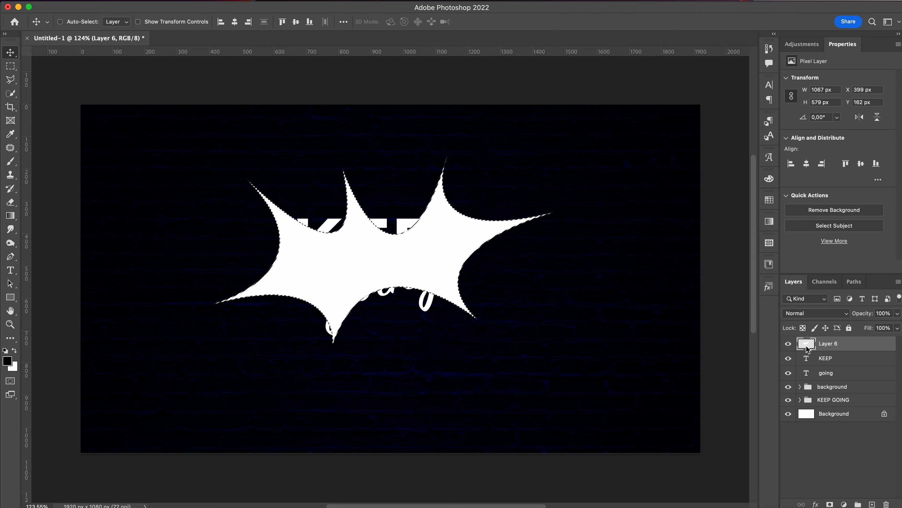
{"action": "left_click", "coordinate": [210, 0]}
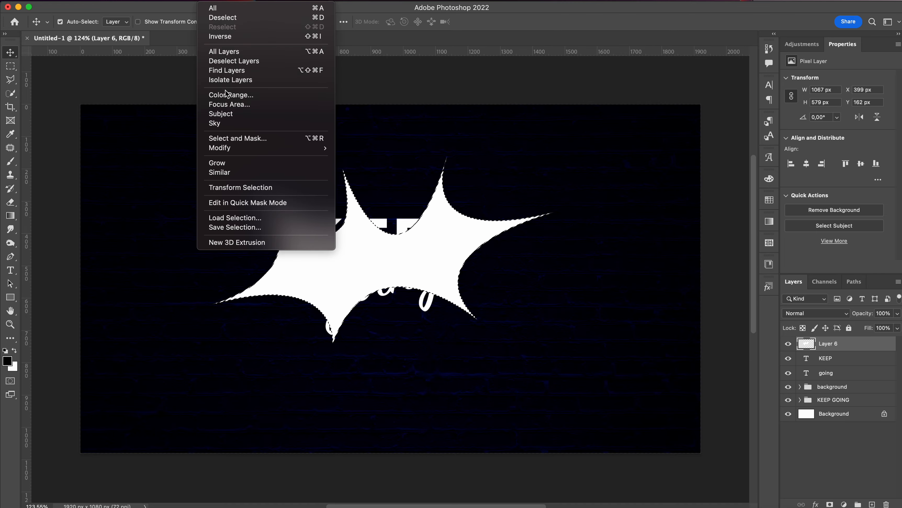
{"action": "mouse_move", "coordinate": [232, 147]}
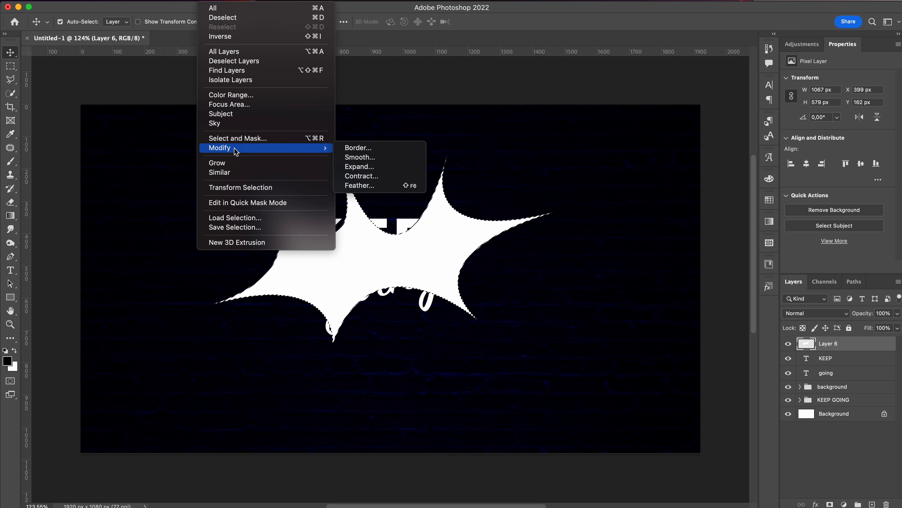
{"action": "left_click", "coordinate": [361, 176]}
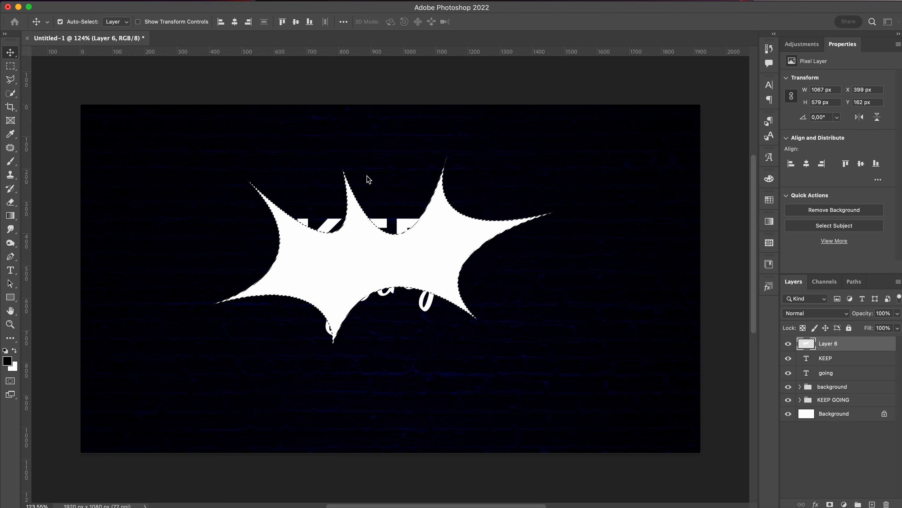
{"action": "left_click_drag", "start_coordinate": [404, 188], "coordinate": [329, 114]}
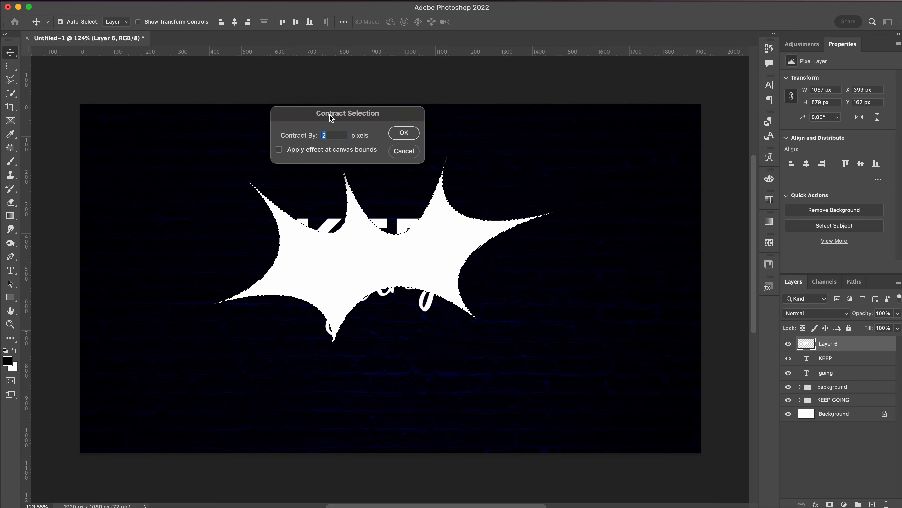
{"action": "type", "text": "4"}
{"action": "left_click", "coordinate": [403, 133]}
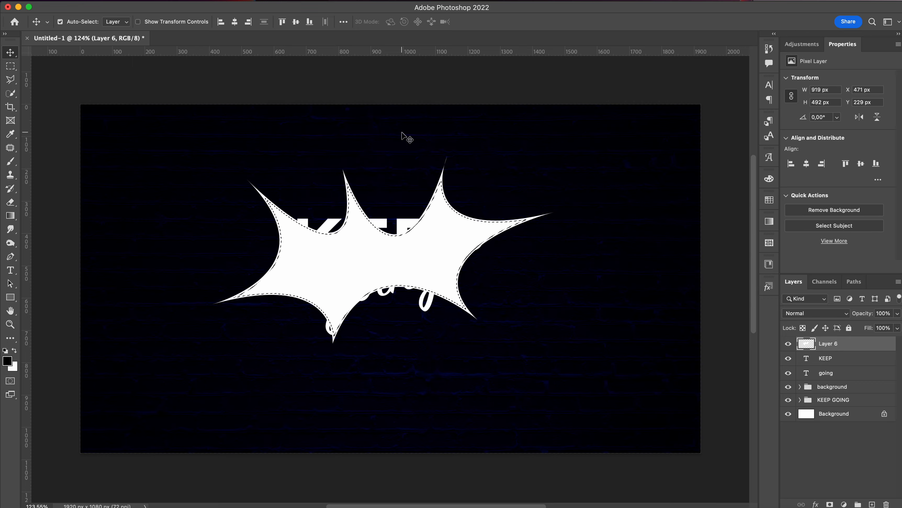
Delete the shape's interior to leave a thin white outline, deselect, and place its layer below "going"
{"action": "key", "text": "super"}
{"action": "key", "text": "Delete"}
{"action": "key", "text": "super+d"}
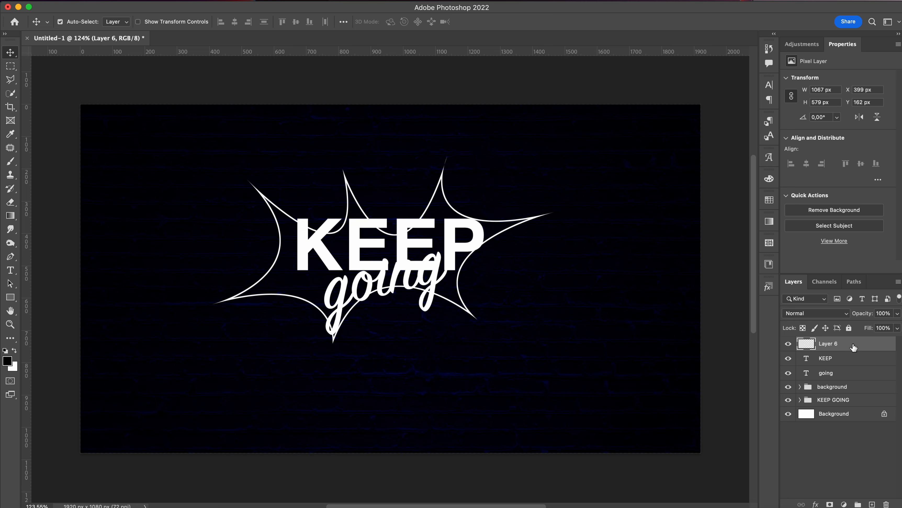
{"action": "left_click_drag", "start_coordinate": [854, 347], "coordinate": [844, 380]}
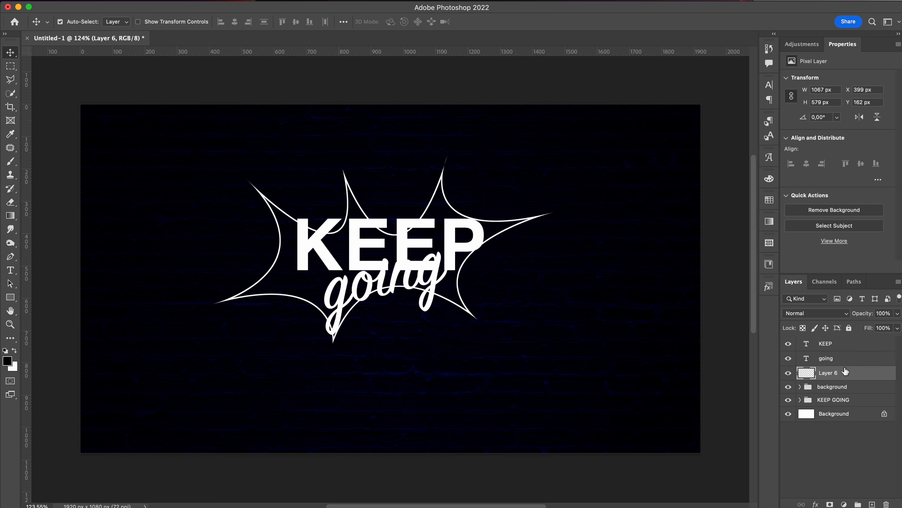
Rasterize the "KEEP" type layer
{"action": "left_click", "coordinate": [850, 347]}
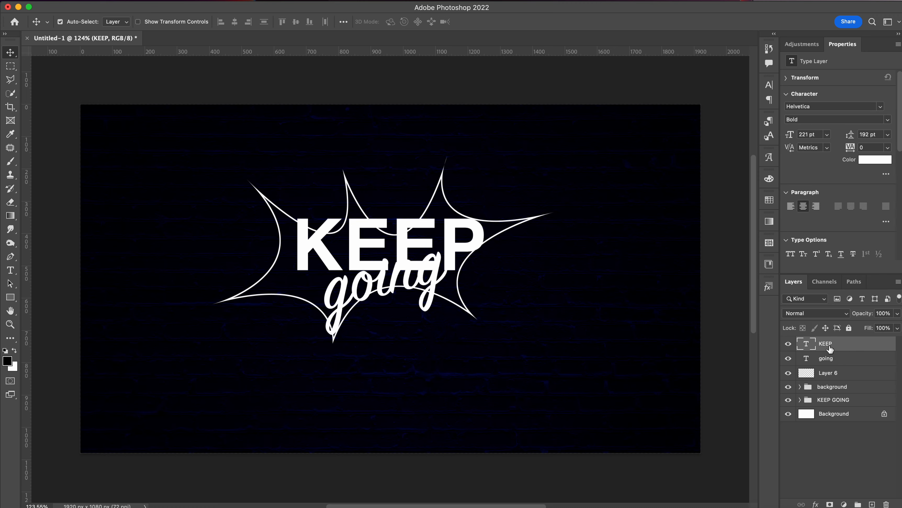
{"action": "key", "text": "b"}
{"action": "left_click", "coordinate": [416, 235]}
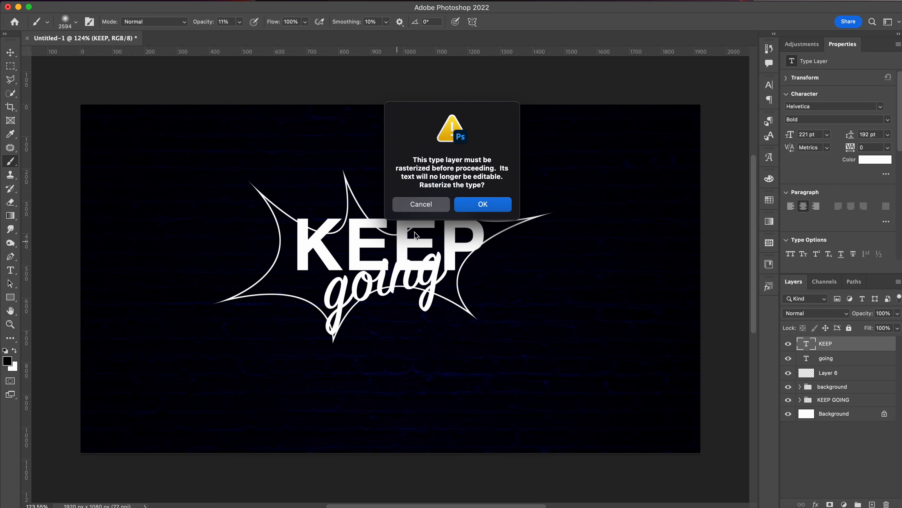
{"action": "left_click", "coordinate": [480, 204]}
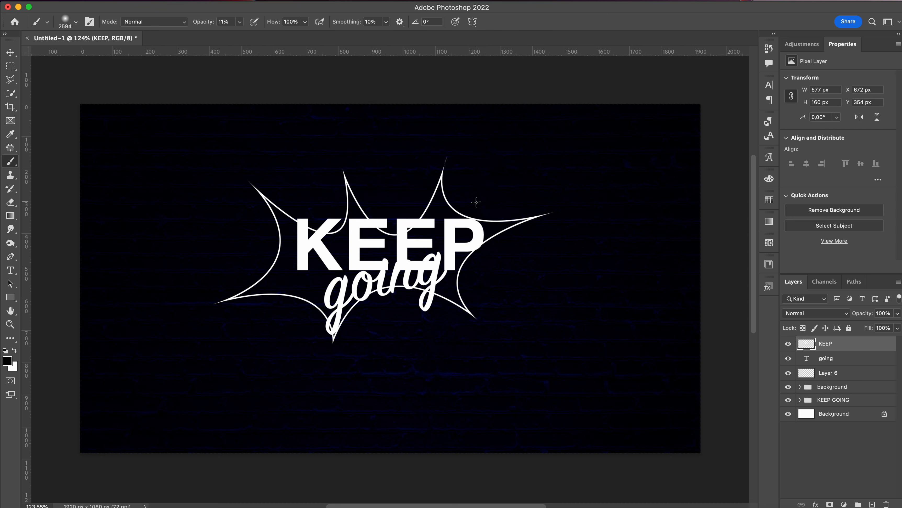
Load the outline of the "KEEP" letters as a selection and contract it by 4 pixels
{"action": "left_click", "coordinate": [807, 345], "text": "super"}
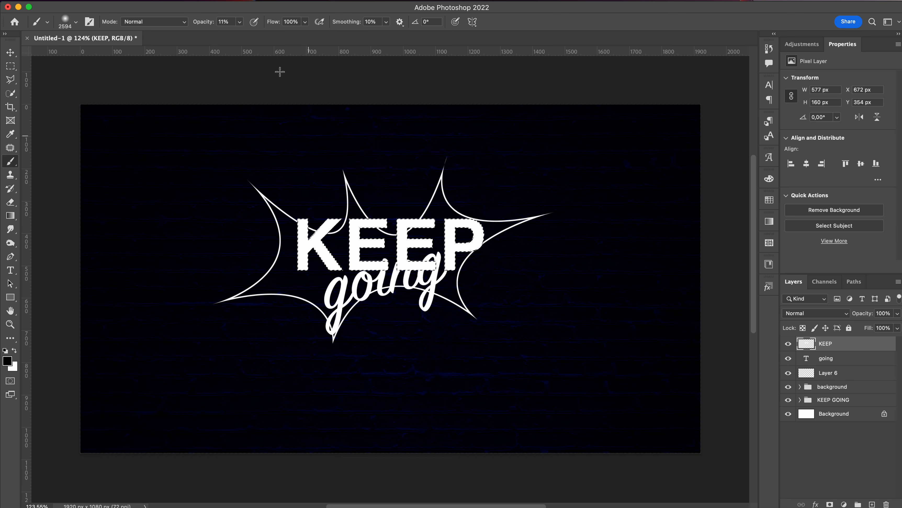
{"action": "left_click", "coordinate": [233, 4]}
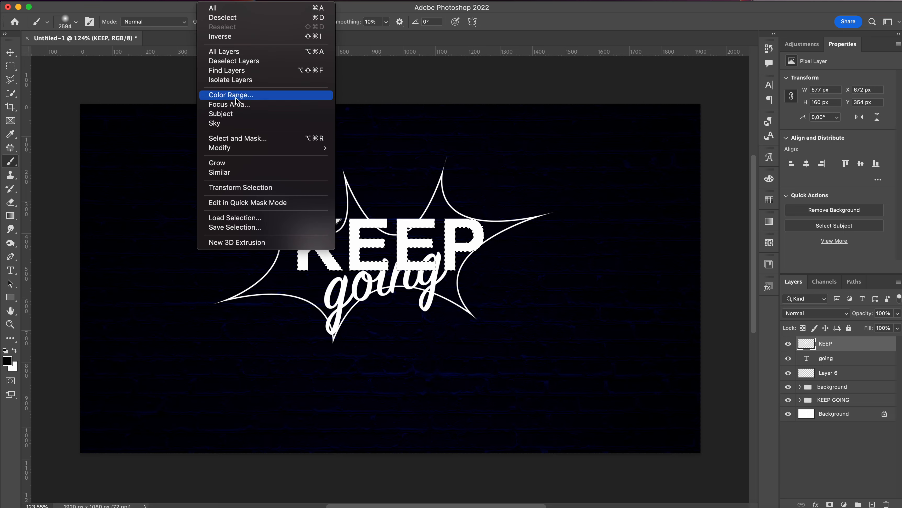
{"action": "mouse_move", "coordinate": [239, 148]}
{"action": "left_click", "coordinate": [383, 177]}
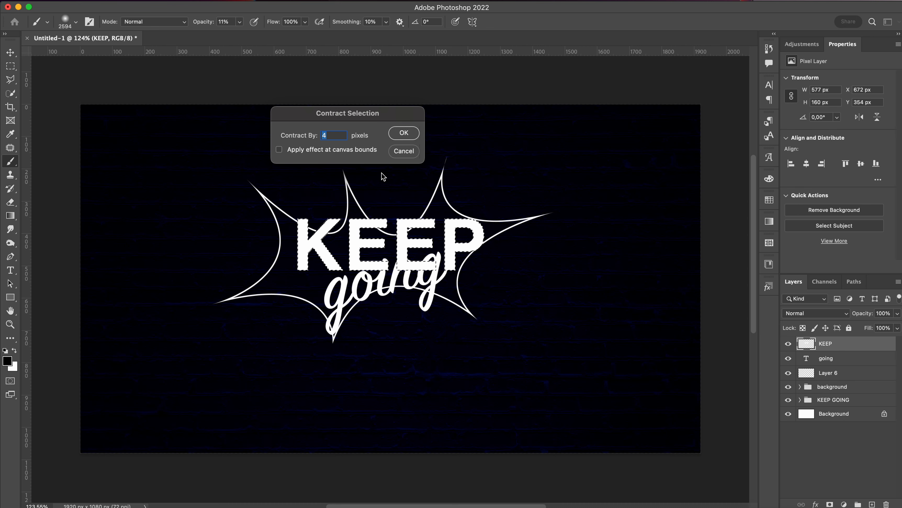
{"action": "key", "text": "Return"}
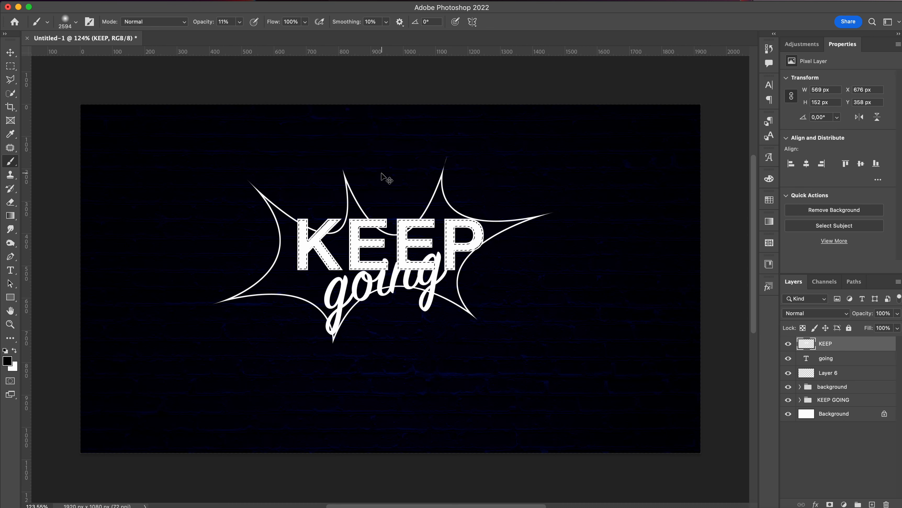
Delete the interior of the "KEEP" letters to leave thin white outlines, and deselect
{"action": "key", "text": "BackSpace"}
{"action": "key", "text": "super+d"}
{"action": "key", "text": "v"}
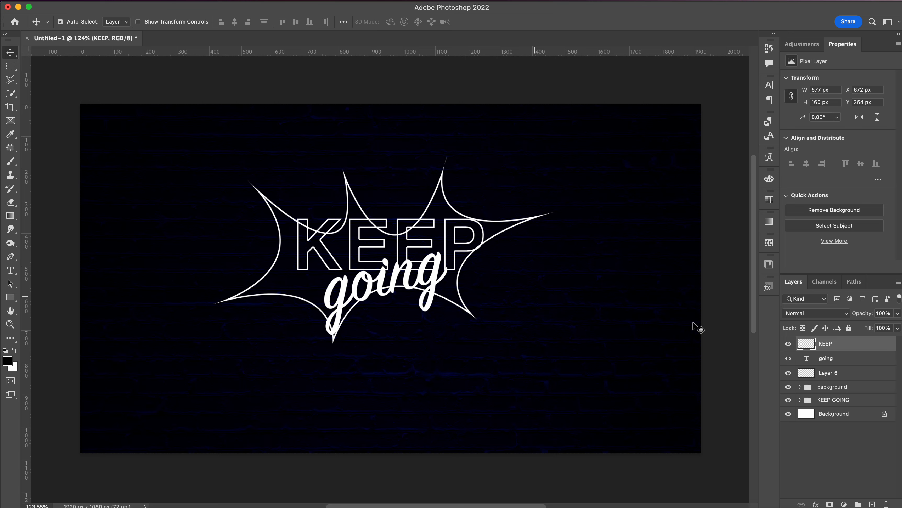
Rasterize the "going" type layer
{"action": "left_click", "coordinate": [812, 364]}
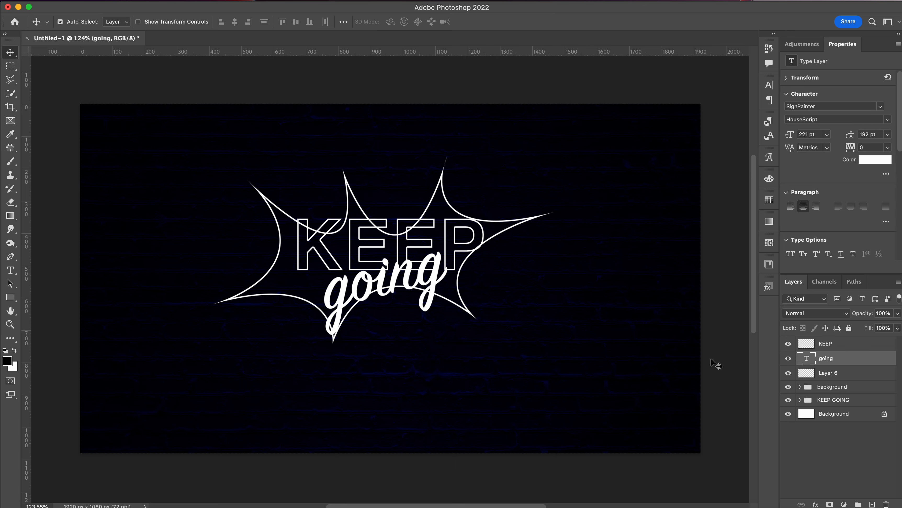
{"action": "key", "text": "b"}
{"action": "left_click", "coordinate": [406, 286]}
{"action": "key", "text": "Return"}
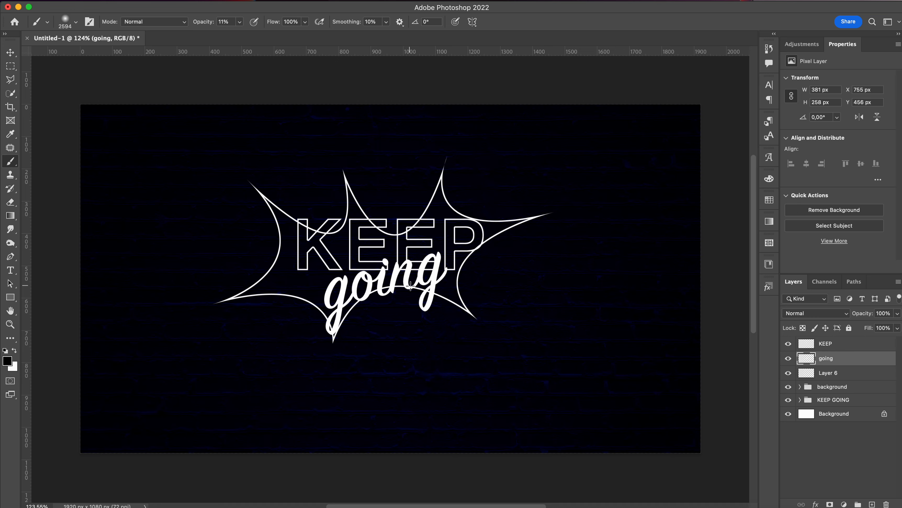
Load the outline of the "going" lettering as a selection and contract it by 4 pixels
{"action": "key", "text": "v"}
{"action": "left_click", "coordinate": [805, 359], "text": "super"}
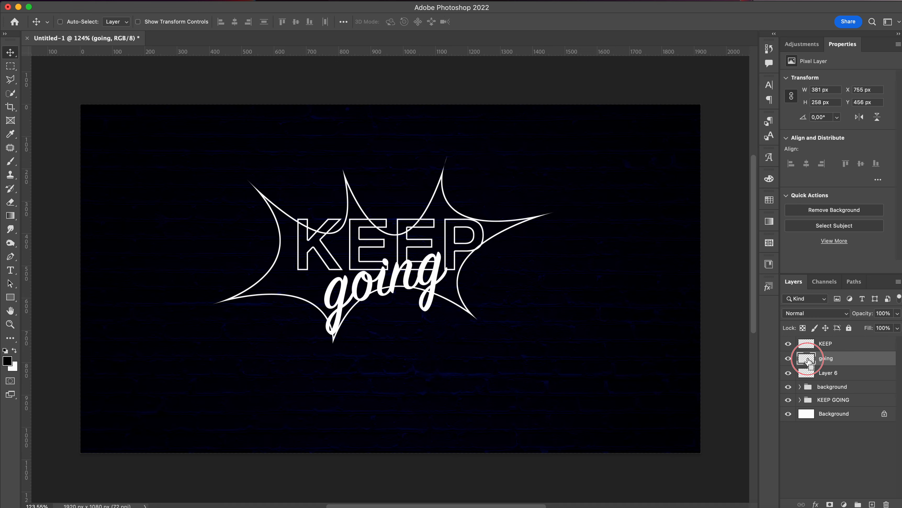
{"action": "left_click", "coordinate": [211, 1]}
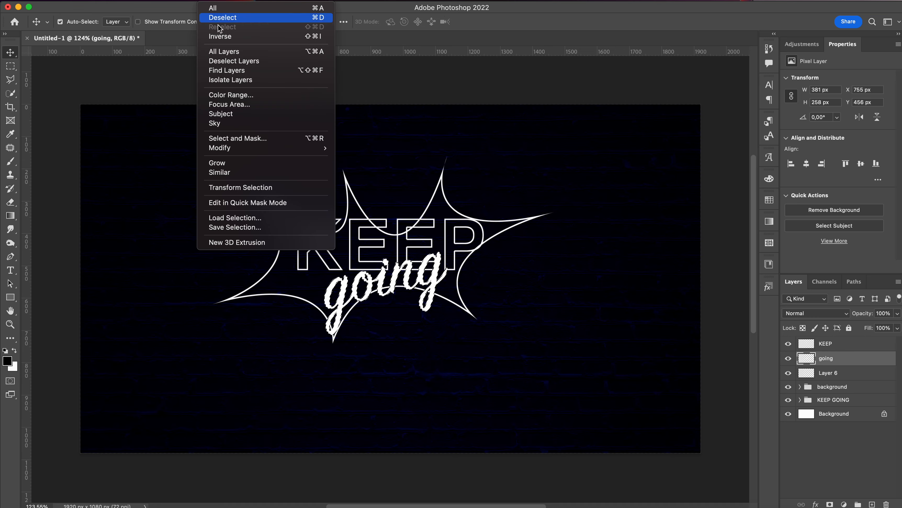
{"action": "mouse_move", "coordinate": [229, 149]}
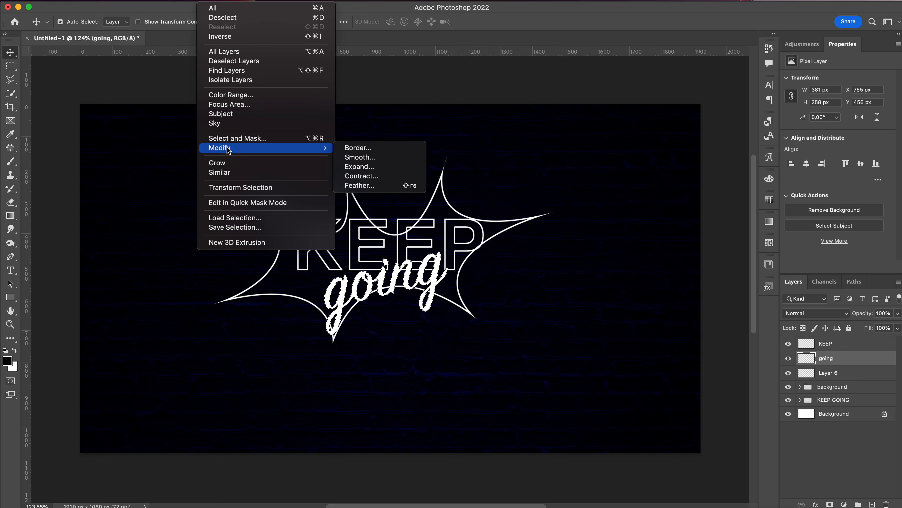
{"action": "left_click", "coordinate": [380, 177]}
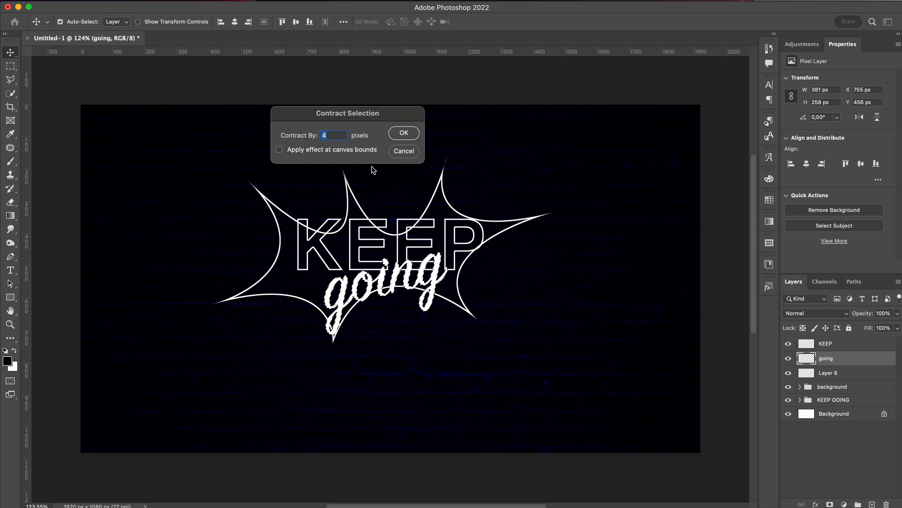
{"action": "left_click", "coordinate": [396, 133]}
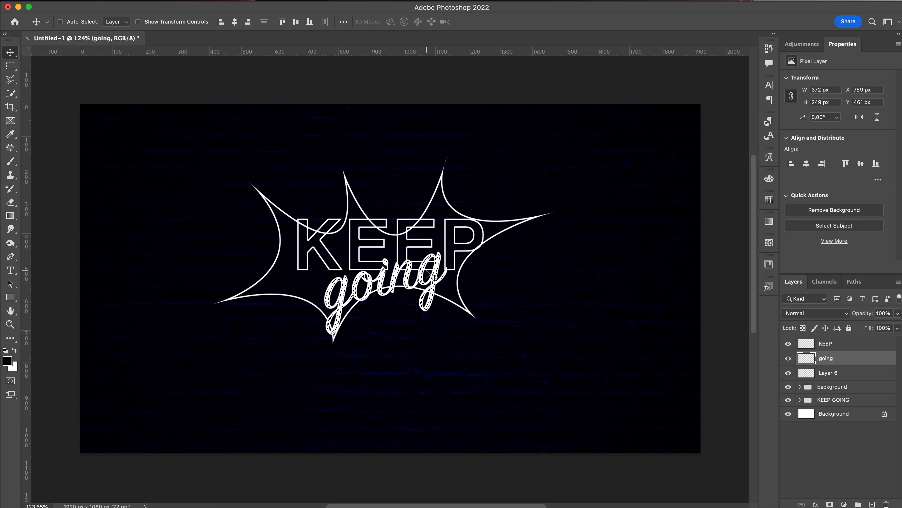
Invert the selection and delete the outer edge of "going" to thin its letters, leaving nothing selected
{"action": "key", "text": "super+a"}
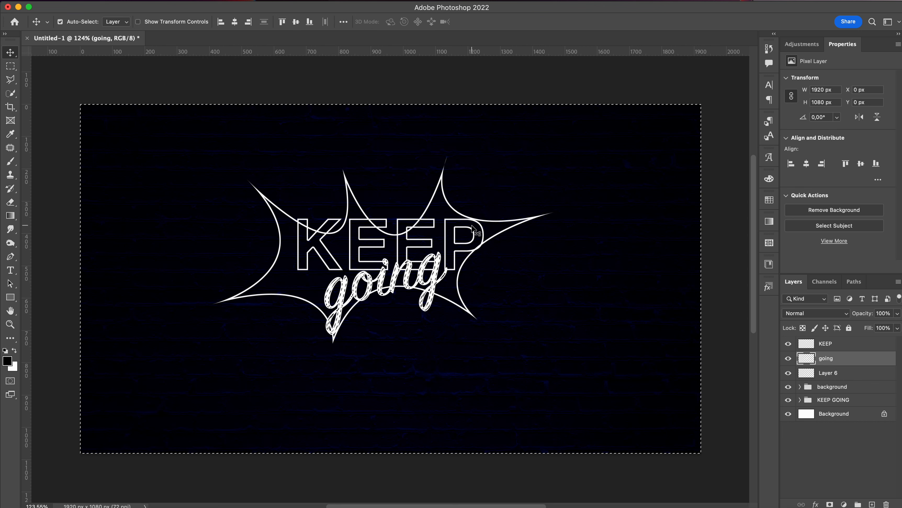
{"action": "key", "text": "super"}
{"action": "key", "text": "super+d"}
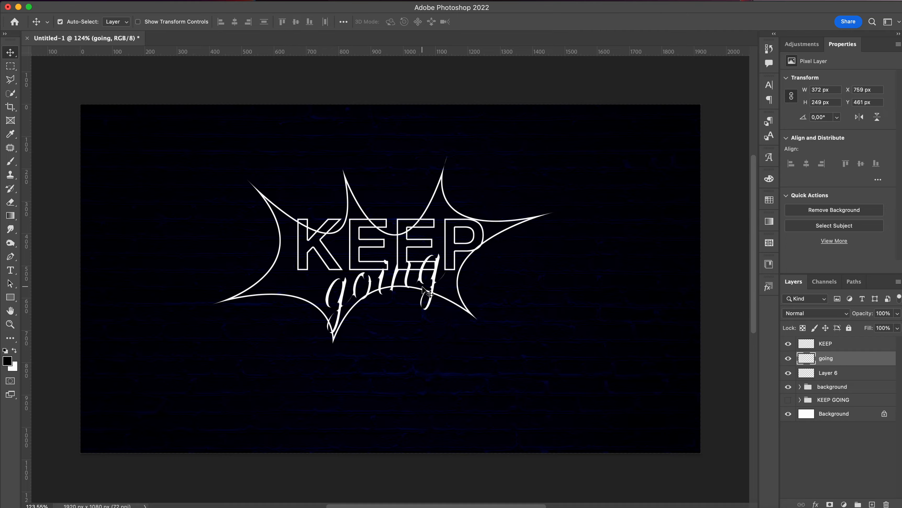
Add a Color Overlay layer style in bright blue #00ccff to the "going" layer, with Normal blending at 100% opacity
{"action": "key", "text": "z"}
{"action": "left_click_drag", "start_coordinate": [428, 298], "coordinate": [443, 270]}
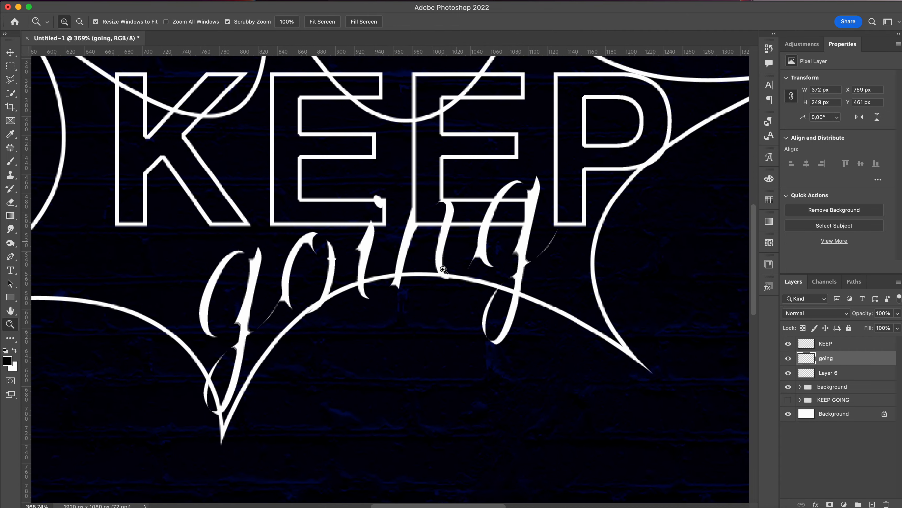
{"action": "key", "text": "v"}
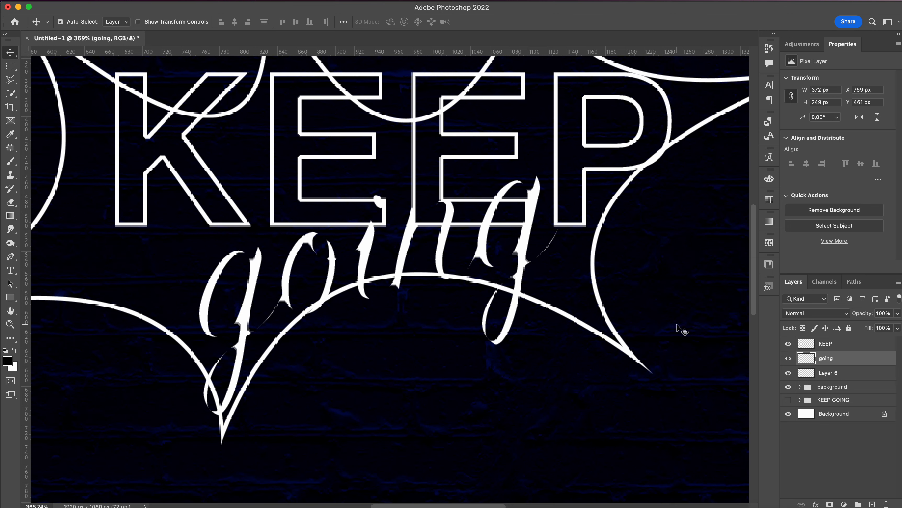
{"action": "double_click", "coordinate": [850, 361]}
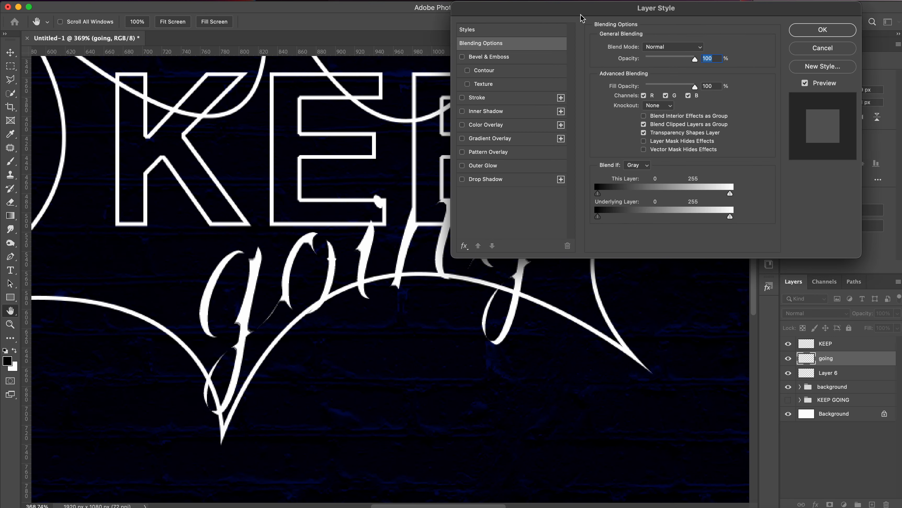
{"action": "mouse_move", "coordinate": [582, 18]}
{"action": "left_mouse_down"}
{"action": "mouse_move", "coordinate": [477, 26]}
{"action": "mouse_move", "coordinate": [489, 85]}
{"action": "mouse_move", "coordinate": [560, 24]}
{"action": "mouse_move", "coordinate": [588, 26]}
{"action": "left_mouse_up"}
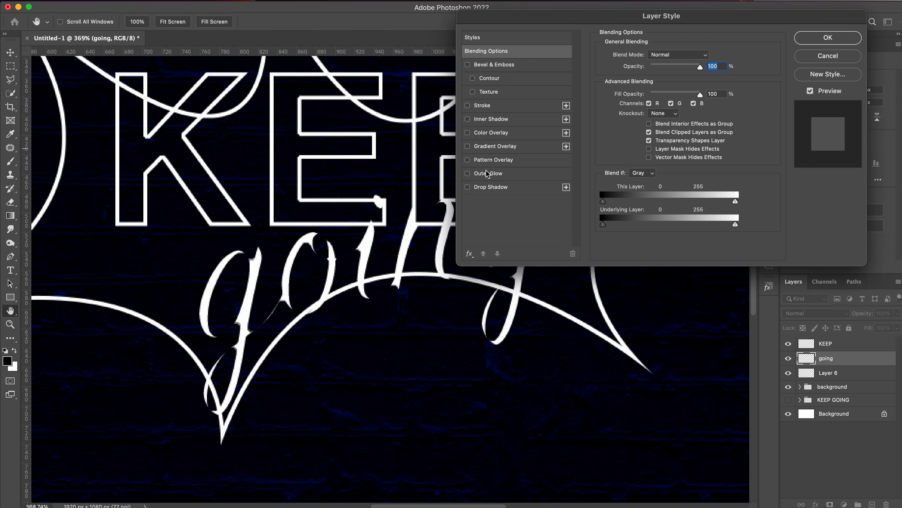
{"action": "scroll", "coordinate": [434, 254], "scroll_direction": "up", "scroll_amount": 5}
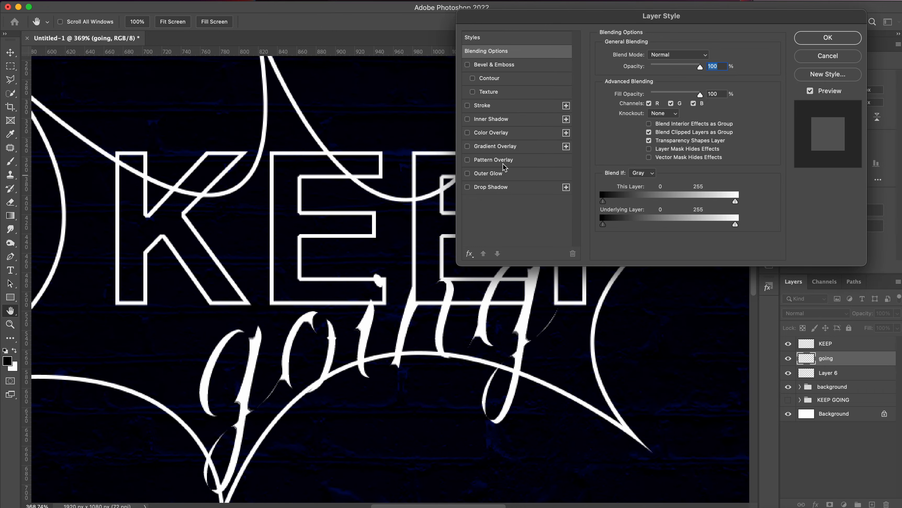
{"action": "left_click", "coordinate": [489, 133]}
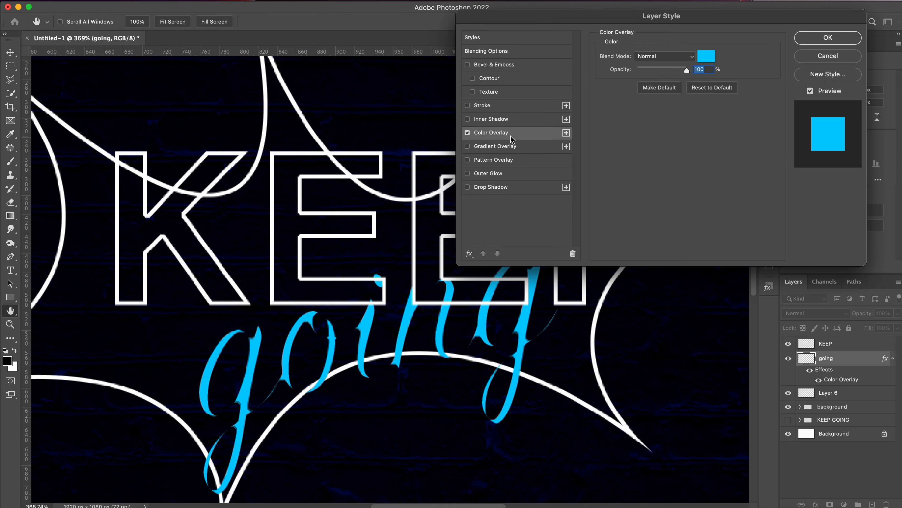
{"action": "left_click", "coordinate": [706, 57]}
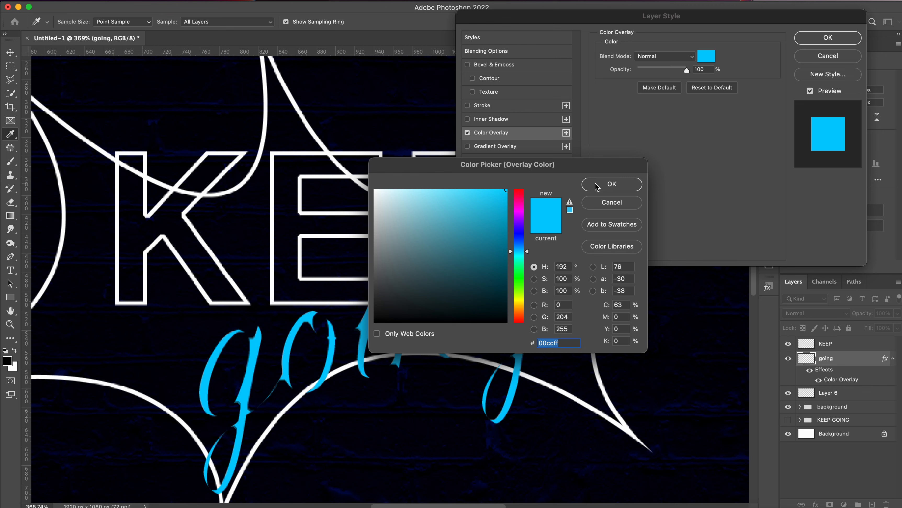
{"action": "left_click", "coordinate": [612, 184]}
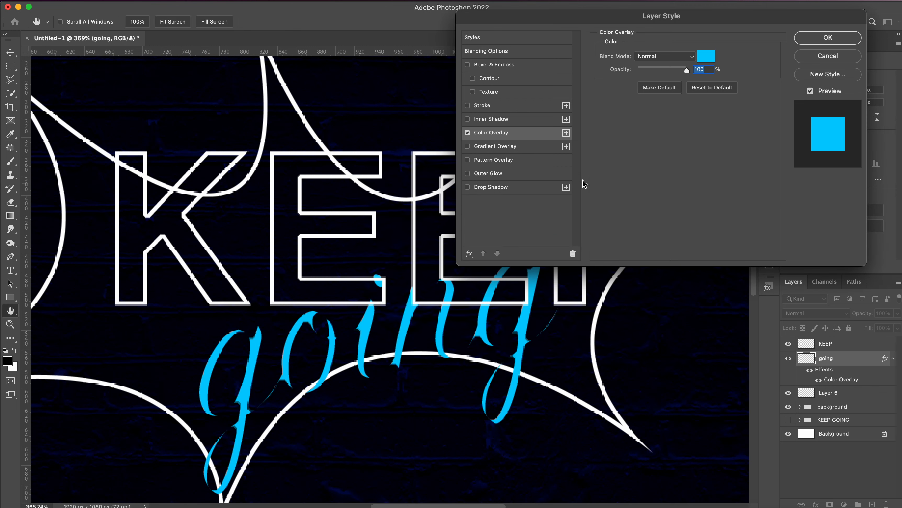
Add a black Drop Shadow with 7 px distance and a blue Outer Glow with 52% range and slightly reduced opacity to "going"
{"action": "left_click", "coordinate": [494, 192]}
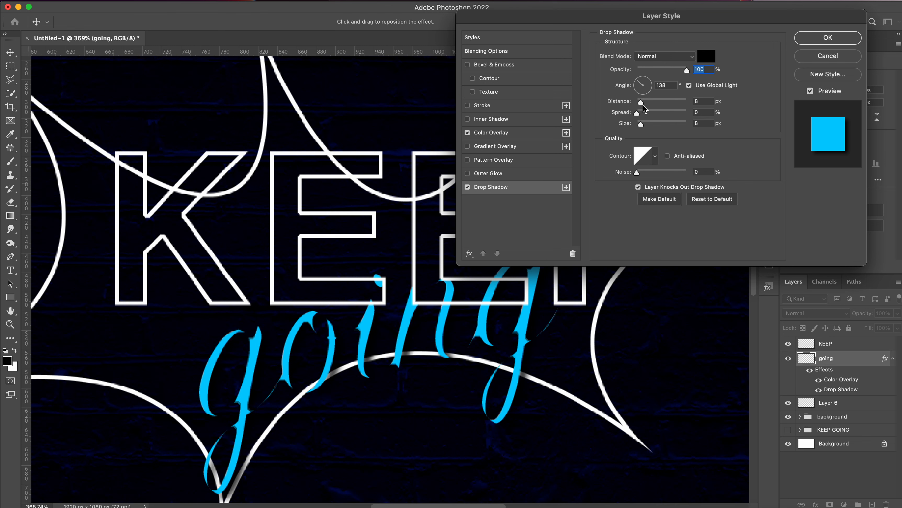
{"action": "left_click_drag", "start_coordinate": [641, 102], "coordinate": [641, 125]}
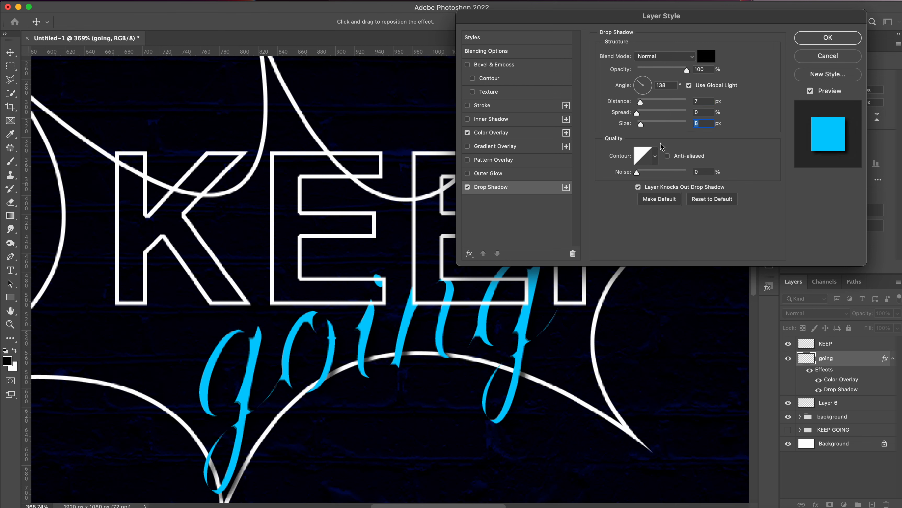
{"action": "left_click", "coordinate": [484, 174]}
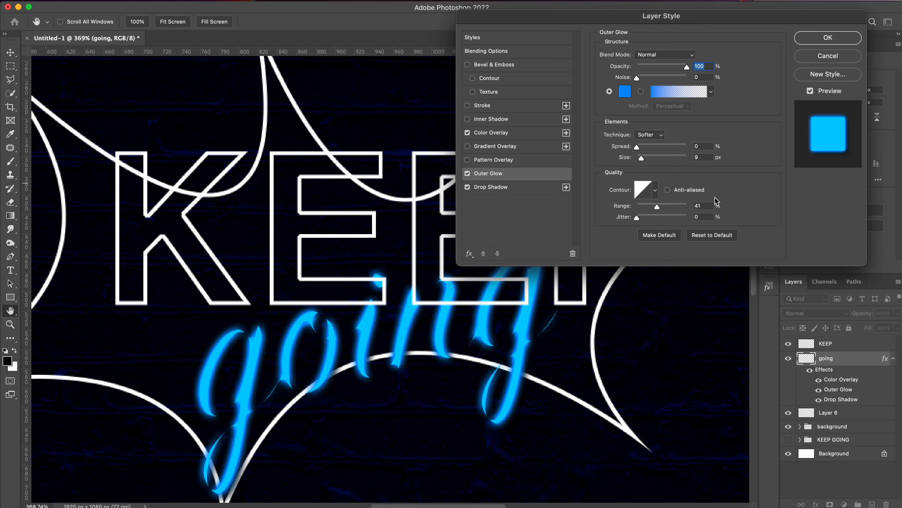
{"action": "left_click_drag", "start_coordinate": [657, 206], "coordinate": [663, 210]}
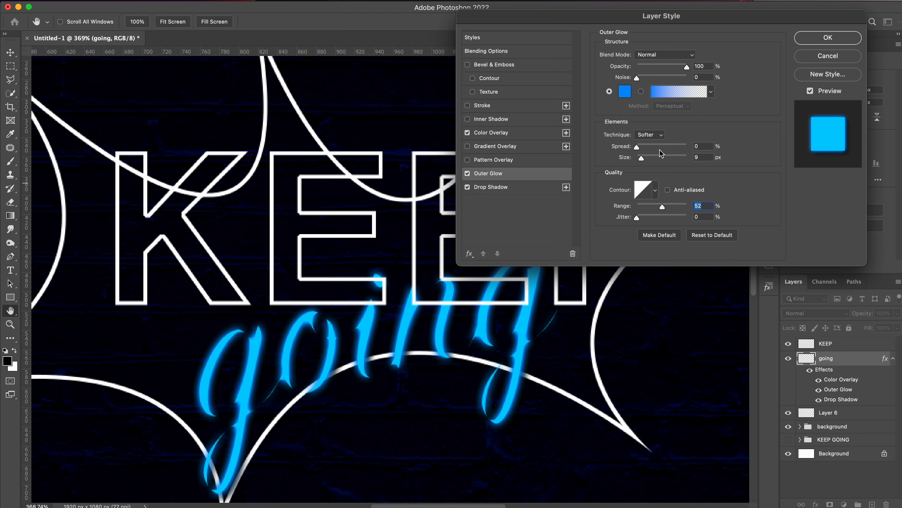
{"action": "mouse_move", "coordinate": [688, 70]}
{"action": "left_mouse_down"}
{"action": "mouse_move", "coordinate": [669, 70]}
{"action": "mouse_move", "coordinate": [683, 69]}
{"action": "left_mouse_up"}
{"action": "left_click", "coordinate": [818, 40]}
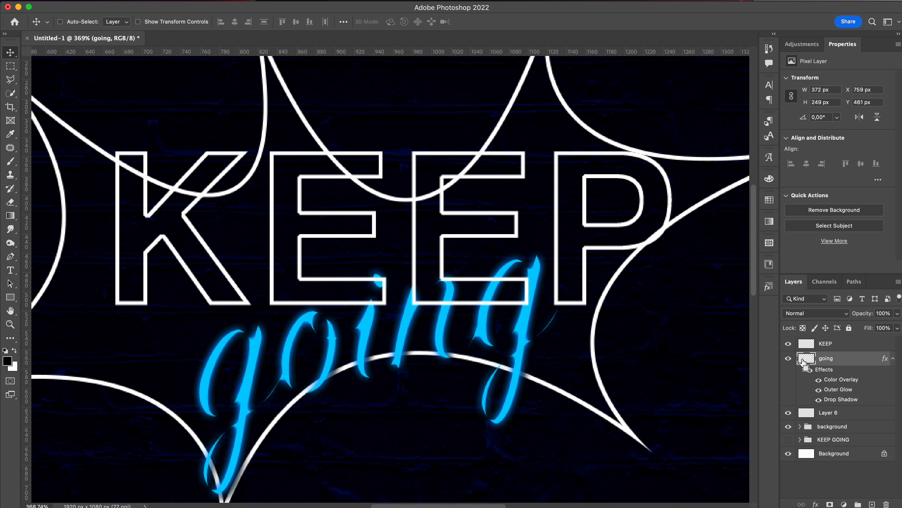
Load the "going" lettering as a selection, add a new layer above it, and contract the selection by 2 pixels
{"action": "left_click", "coordinate": [805, 359], "text": "super"}
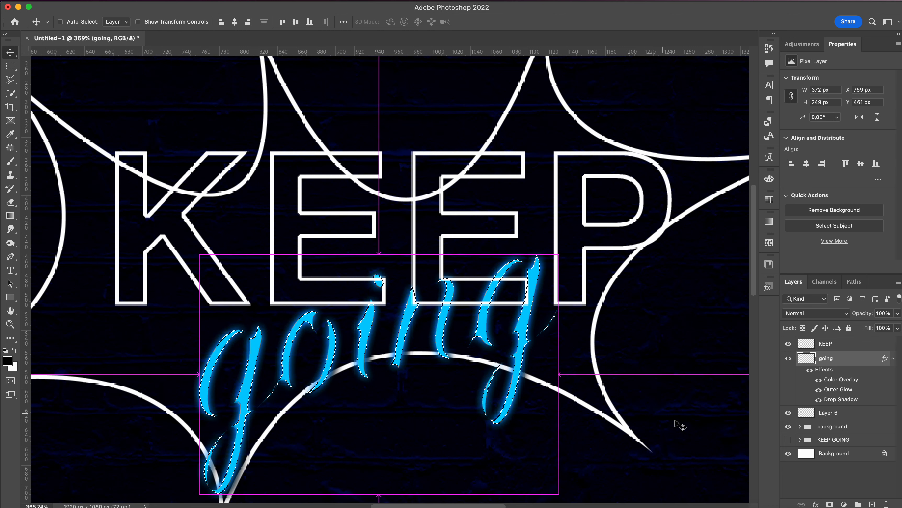
{"action": "left_click", "coordinate": [872, 504]}
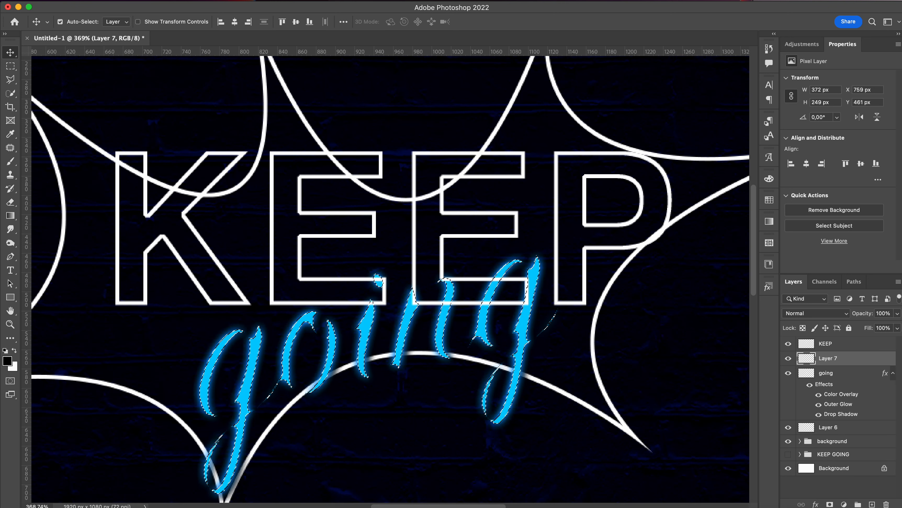
{"action": "left_click", "coordinate": [207, 0]}
{"action": "mouse_move", "coordinate": [257, 152]}
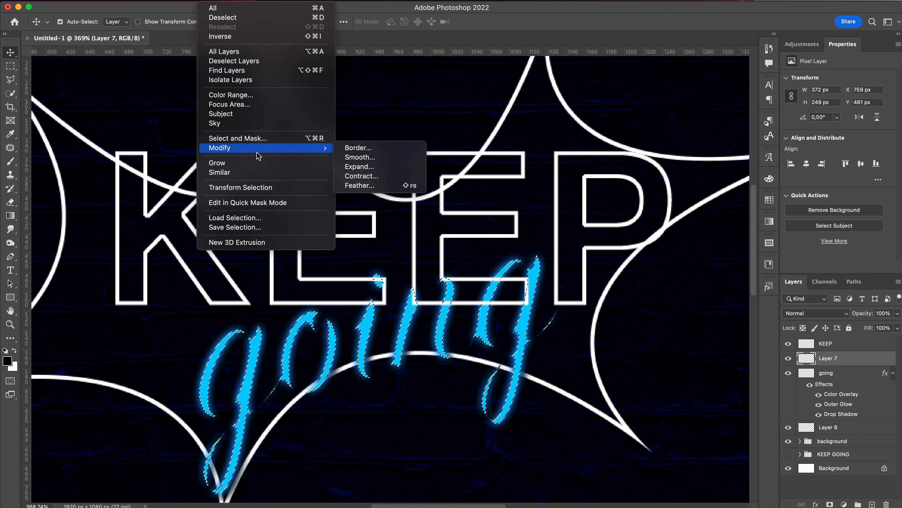
{"action": "left_click", "coordinate": [362, 176]}
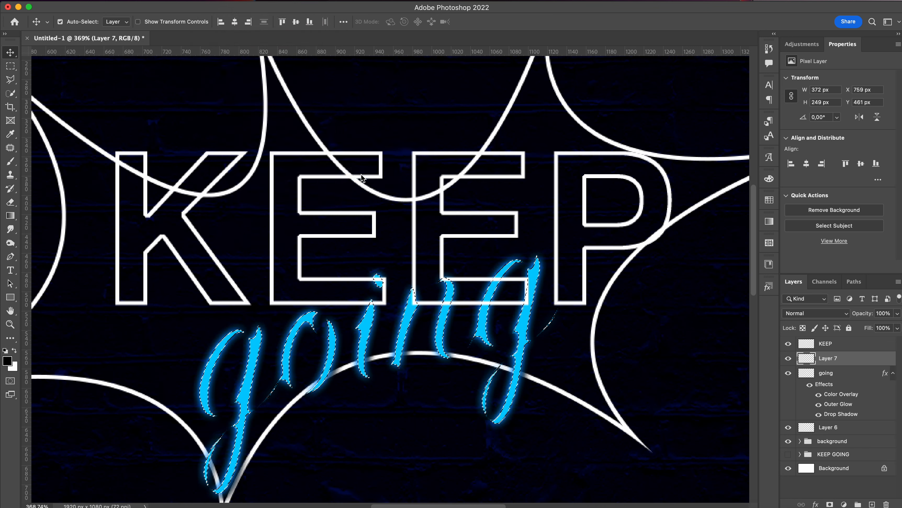
{"action": "type", "text": "2"}
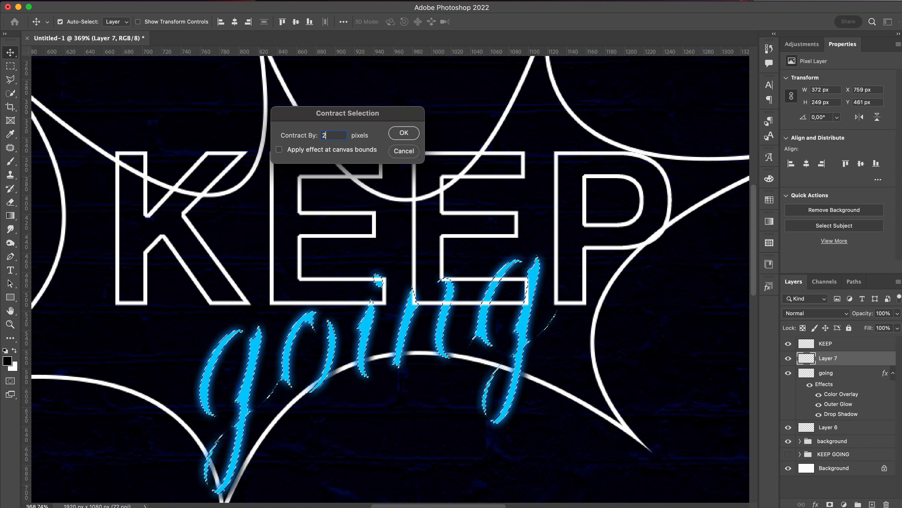
{"action": "left_click", "coordinate": [404, 133]}
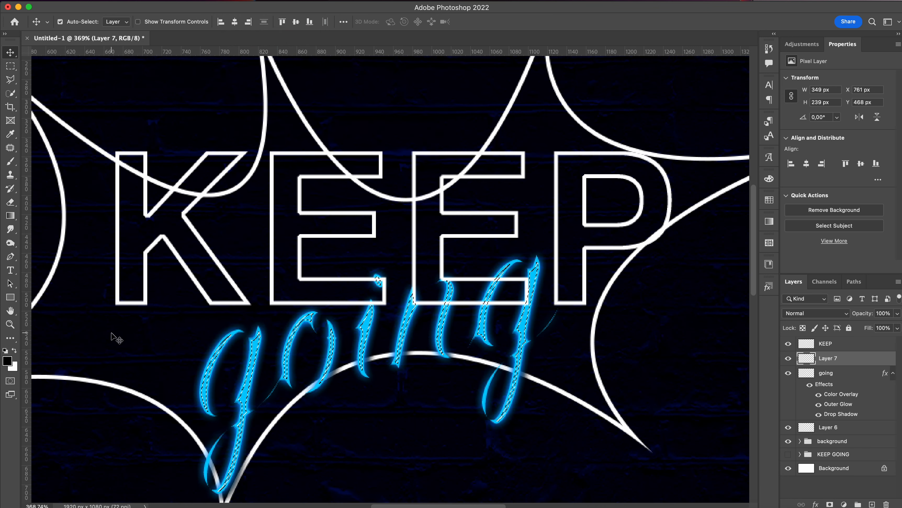
Paint the contracted selection white on the new layer with a soft 222 px brush at 100% opacity, then deselect
{"action": "left_click", "coordinate": [14, 350]}
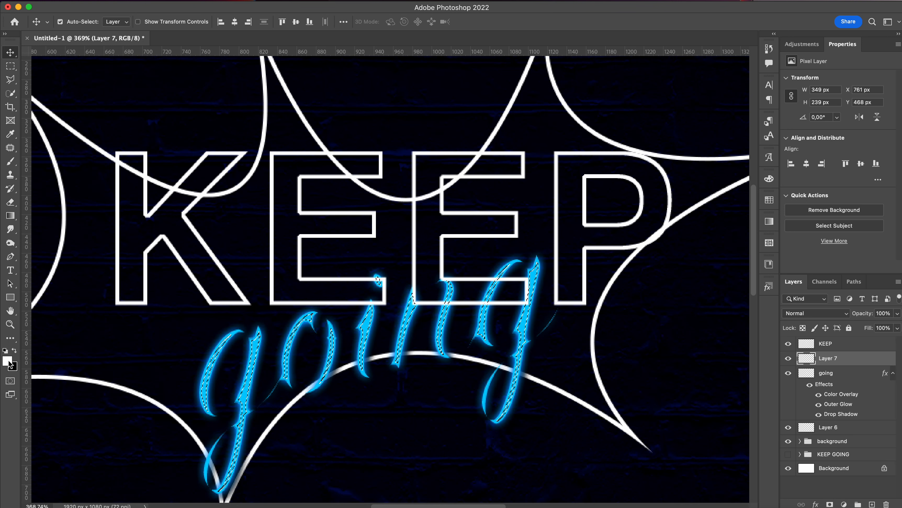
{"action": "key", "text": "b"}
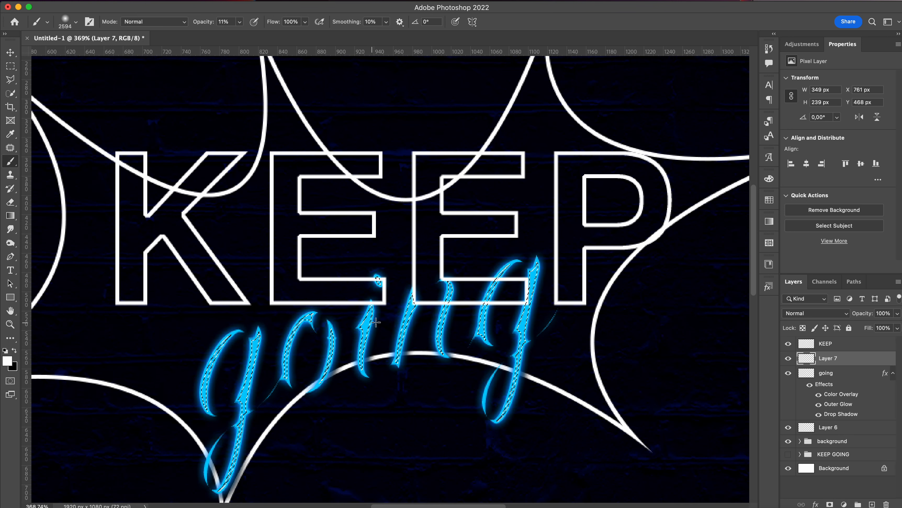
{"action": "left_click_drag", "start_coordinate": [382, 320], "coordinate": [284, 315]}
{"action": "left_click_drag", "start_coordinate": [430, 307], "coordinate": [313, 302]}
{"action": "left_click_drag", "start_coordinate": [367, 273], "coordinate": [249, 290]}
{"action": "left_click_drag", "start_coordinate": [471, 250], "coordinate": [313, 260]}
{"action": "left_click_drag", "start_coordinate": [445, 264], "coordinate": [206, 276]}
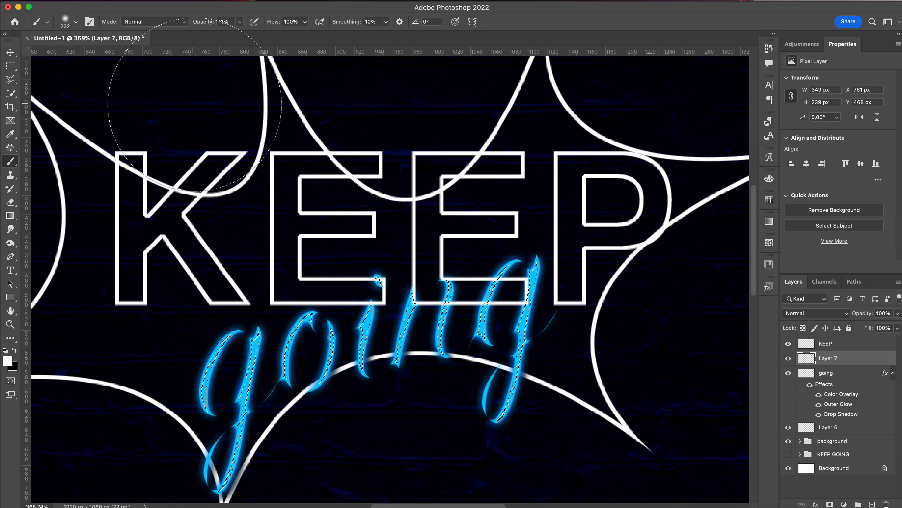
{"action": "left_click", "coordinate": [239, 22]}
{"action": "left_click_drag", "start_coordinate": [239, 35], "coordinate": [314, 35]}
{"action": "mouse_move", "coordinate": [231, 310]}
{"action": "left_mouse_down"}
{"action": "mouse_move", "coordinate": [223, 398]}
{"action": "mouse_move", "coordinate": [204, 447]}
{"action": "mouse_move", "coordinate": [233, 345]}
{"action": "mouse_move", "coordinate": [296, 394]}
{"action": "mouse_move", "coordinate": [376, 329]}
{"action": "mouse_move", "coordinate": [517, 307]}
{"action": "mouse_move", "coordinate": [523, 398]}
{"action": "left_mouse_up"}
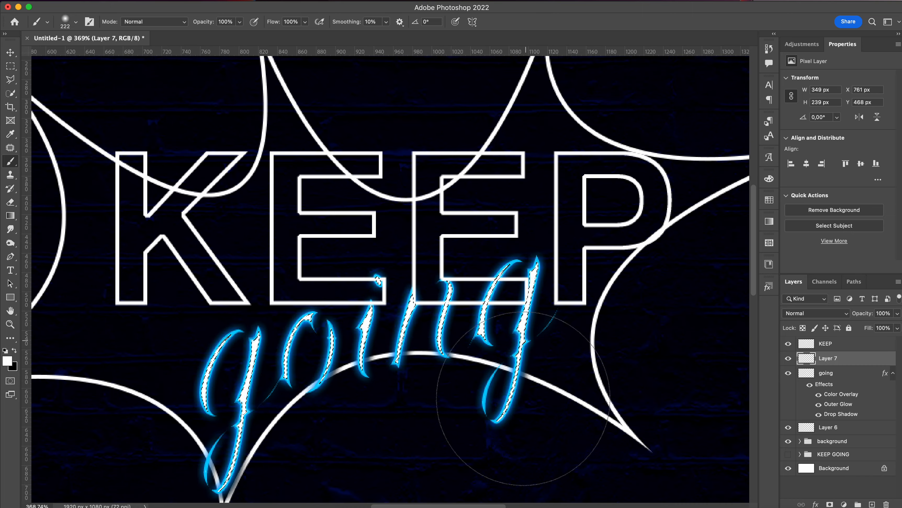
{"action": "key", "text": "ctrl+d"}
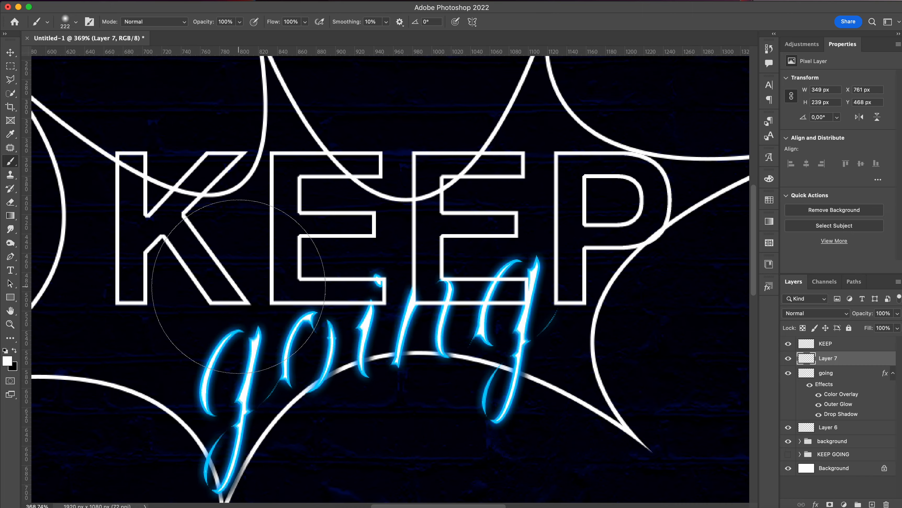
Set the blend mode of the white highlight layer over "going" to Color Dodge
{"action": "key", "text": "v"}
{"action": "key", "text": "z"}
{"action": "left_click_drag", "start_coordinate": [289, 334], "coordinate": [338, 305]}
{"action": "scroll", "coordinate": [338, 308], "scroll_direction": "down", "scroll_amount": 5}
{"action": "left_click_drag", "start_coordinate": [311, 332], "coordinate": [322, 323]}
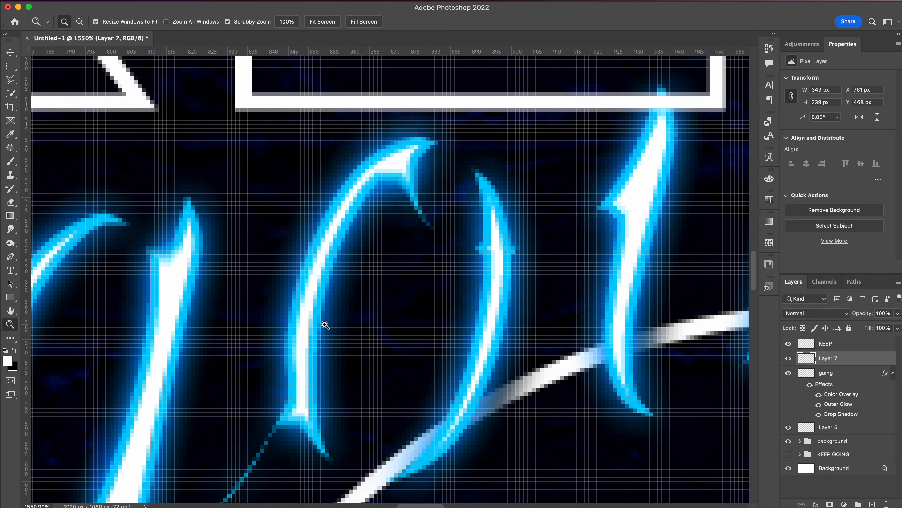
{"action": "key", "text": "v"}
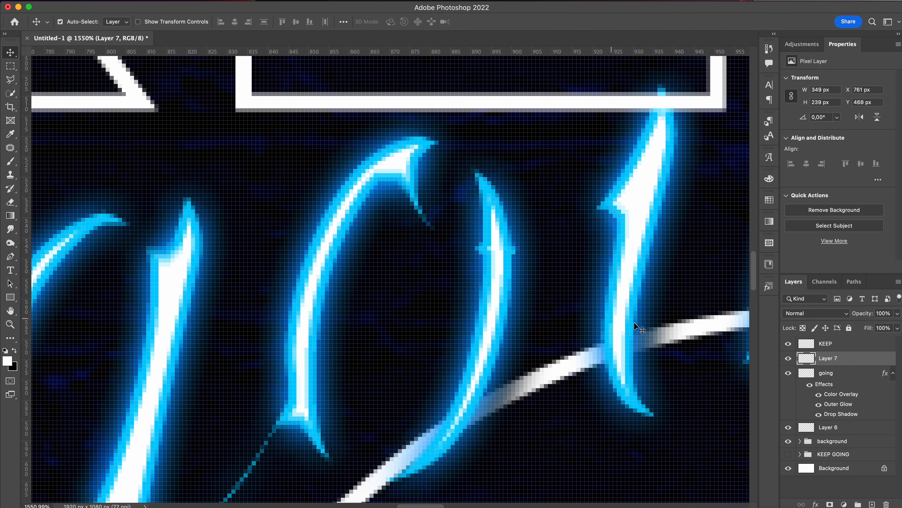
{"action": "left_click", "coordinate": [810, 316]}
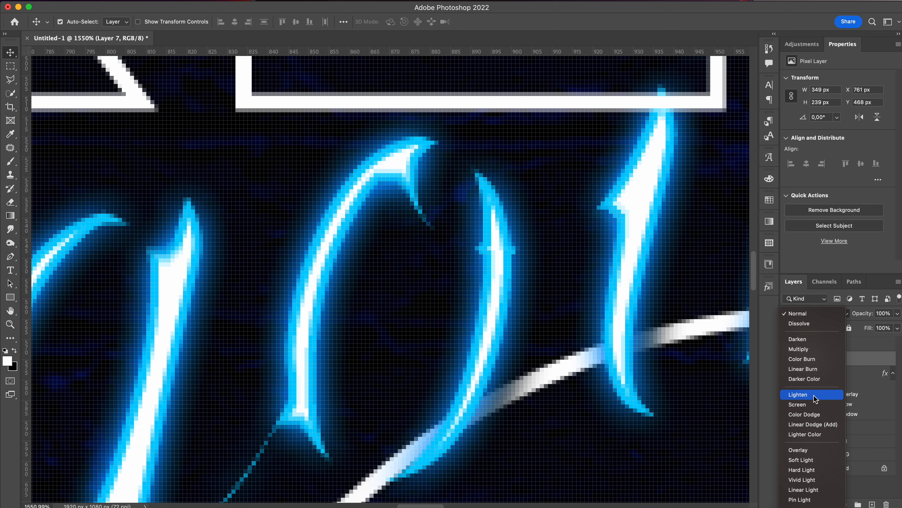
{"action": "left_click", "coordinate": [819, 418]}
Copy all layer effects of "going" onto the "KEEP" layer and the burst outline layer, Layer 6
{"action": "key", "text": "z"}
{"action": "left_click_drag", "start_coordinate": [578, 310], "coordinate": [472, 321]}
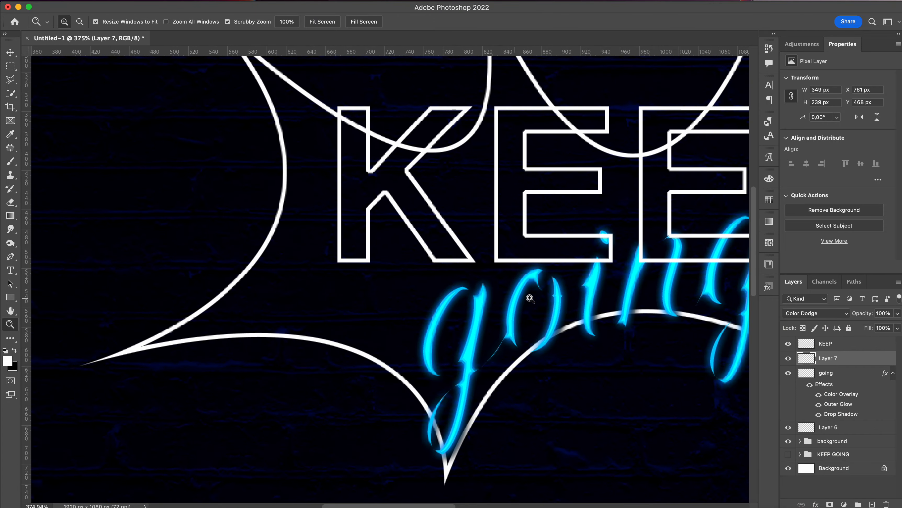
{"action": "left_click_drag", "start_coordinate": [651, 283], "coordinate": [589, 285]}
{"action": "scroll", "coordinate": [593, 286], "scroll_direction": "right", "scroll_amount": 5}
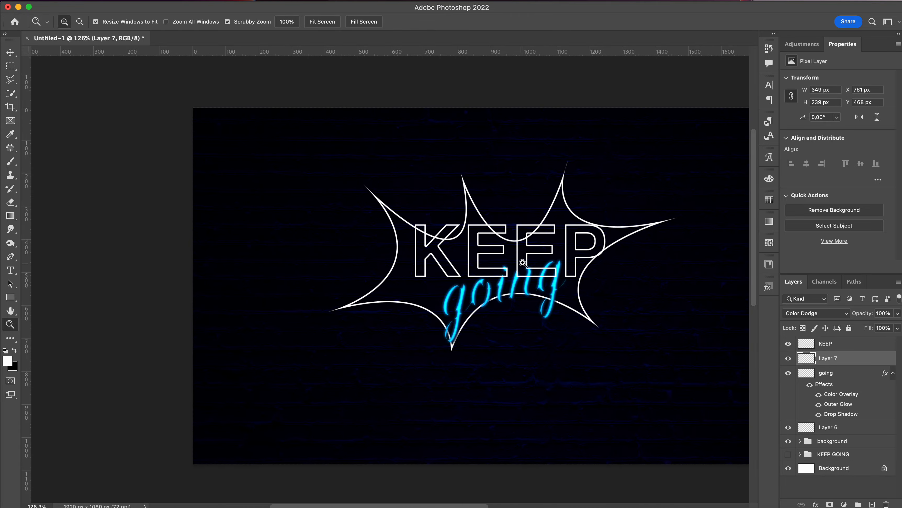
{"action": "left_click_drag", "start_coordinate": [540, 250], "coordinate": [554, 242]}
{"action": "scroll", "coordinate": [555, 240], "scroll_direction": "right", "scroll_amount": 5}
{"action": "key", "text": "v"}
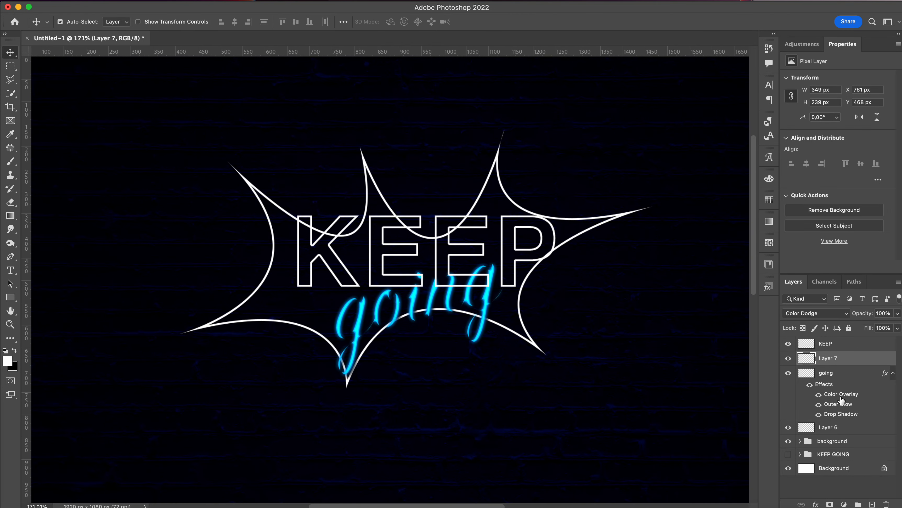
{"action": "left_click_drag", "start_coordinate": [830, 396], "coordinate": [830, 348]}
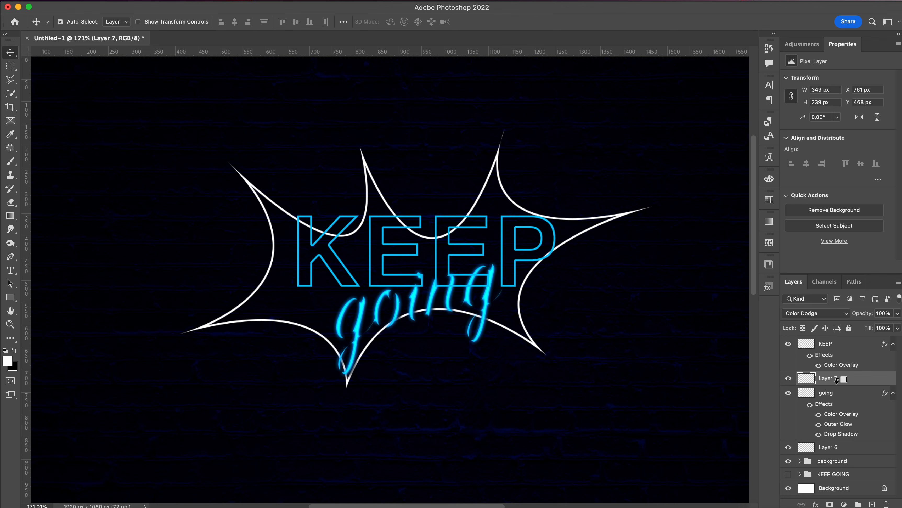
{"action": "key", "text": "super+z"}
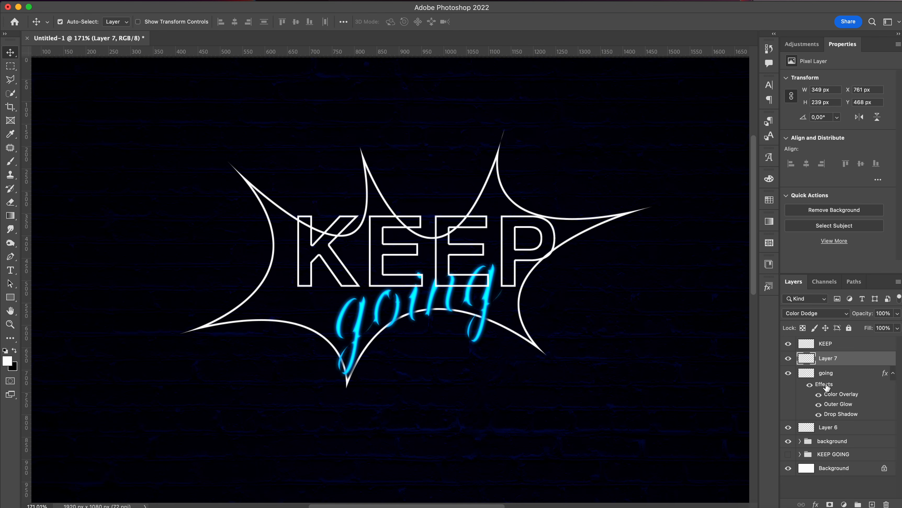
{"action": "left_click_drag", "start_coordinate": [826, 387], "coordinate": [830, 347]}
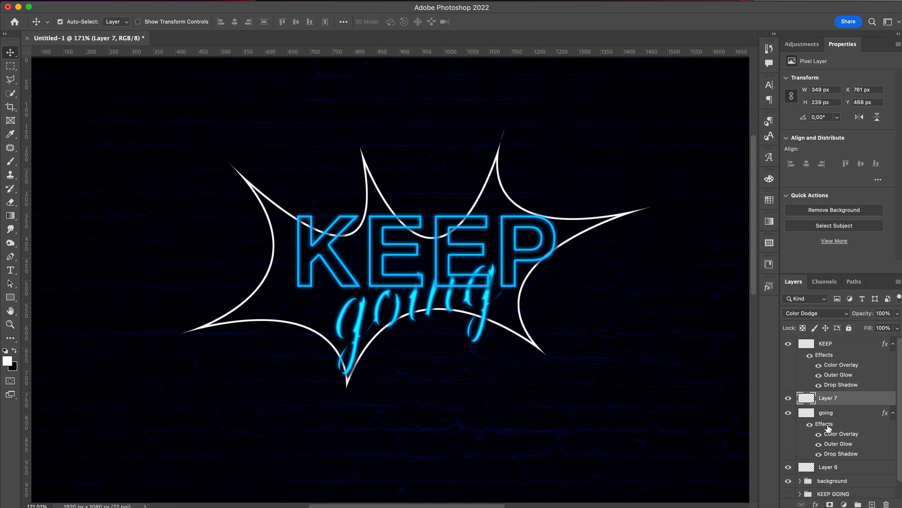
{"action": "left_click_drag", "start_coordinate": [828, 428], "coordinate": [828, 469]}
{"action": "left_click_drag", "start_coordinate": [828, 469], "coordinate": [828, 468]}
Erase the parts of the burst outline that run inside the strokes of the letter K, using a 19 px eraser on Layer 6
{"action": "left_click", "coordinate": [828, 468]}
{"action": "key", "text": "e"}
{"action": "scroll", "coordinate": [296, 220], "scroll_direction": "up", "scroll_amount": 5}
{"action": "mouse_move", "coordinate": [320, 220]}
{"action": "left_mouse_down"}
{"action": "mouse_move", "coordinate": [308, 238]}
{"action": "mouse_move", "coordinate": [310, 218]}
{"action": "left_mouse_up"}
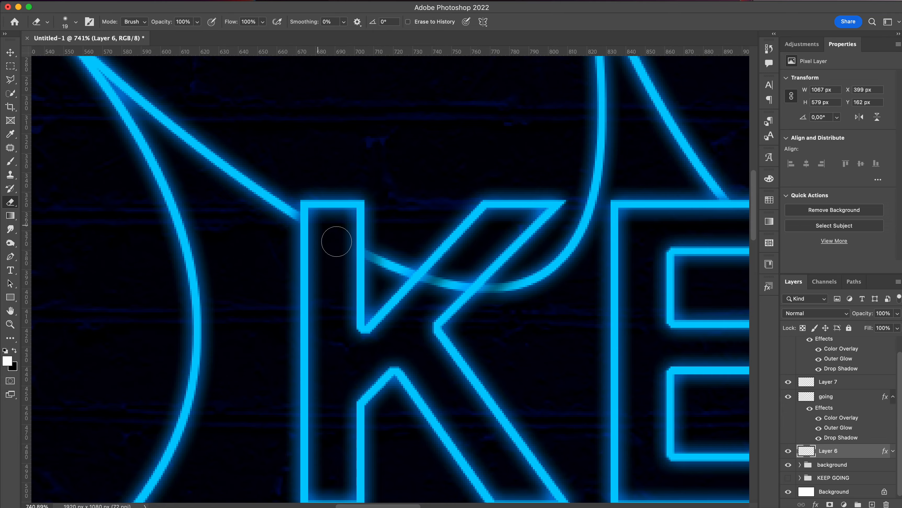
{"action": "mouse_move", "coordinate": [419, 292]}
{"action": "left_mouse_down"}
{"action": "mouse_move", "coordinate": [433, 273]}
{"action": "mouse_move", "coordinate": [459, 269]}
{"action": "mouse_move", "coordinate": [467, 282]}
{"action": "mouse_move", "coordinate": [473, 266]}
{"action": "left_mouse_up"}
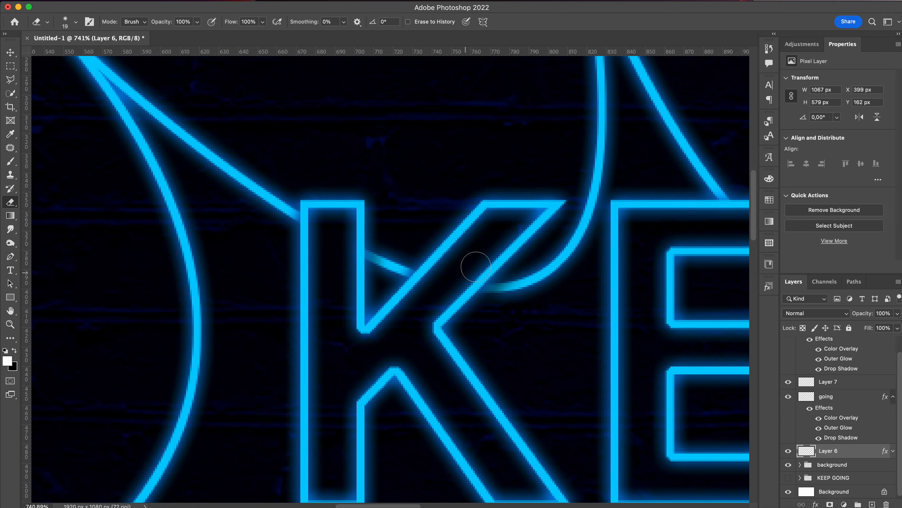
Move the "going" layer above "KEEP" to the top of the layer stack and collapse the effects lists of both layers
{"action": "scroll", "coordinate": [475, 265], "scroll_direction": "right", "scroll_amount": 10}
{"action": "scroll", "coordinate": [475, 265], "scroll_direction": "down", "scroll_amount": 2}
{"action": "key", "text": "z"}
{"action": "scroll", "coordinate": [477, 263], "scroll_direction": "down", "scroll_amount": 6}
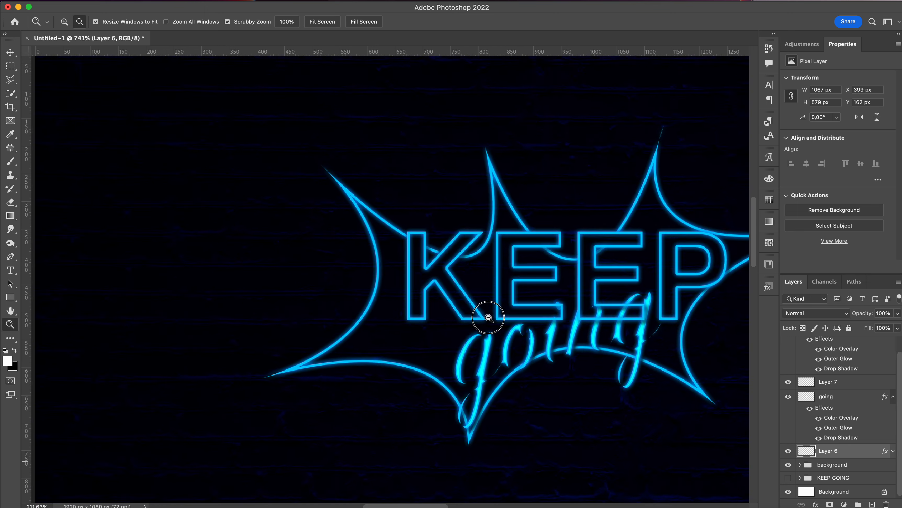
{"action": "left_click_drag", "start_coordinate": [488, 317], "coordinate": [471, 319]}
{"action": "scroll", "coordinate": [470, 319], "scroll_direction": "right", "scroll_amount": 5}
{"action": "key", "text": "v"}
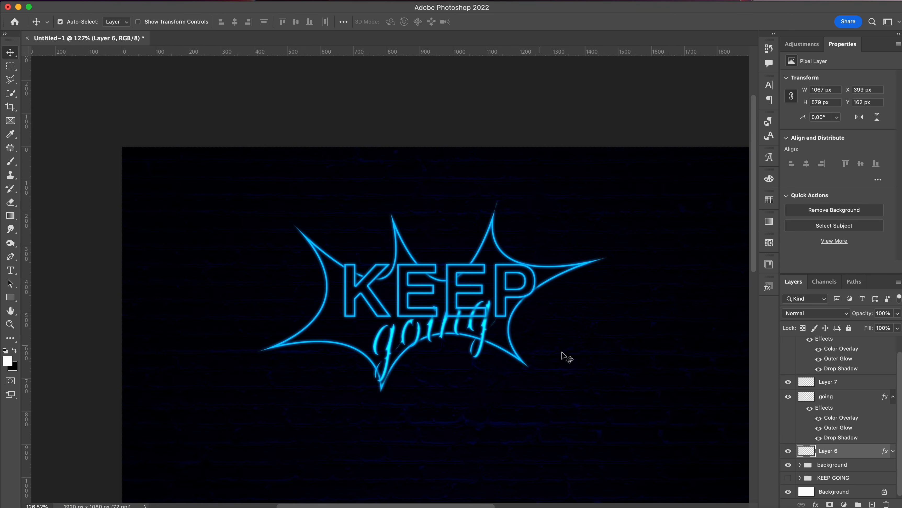
{"action": "left_click", "coordinate": [893, 396]}
{"action": "left_click_drag", "start_coordinate": [827, 415], "coordinate": [826, 339]}
{"action": "left_click", "coordinate": [893, 360]}
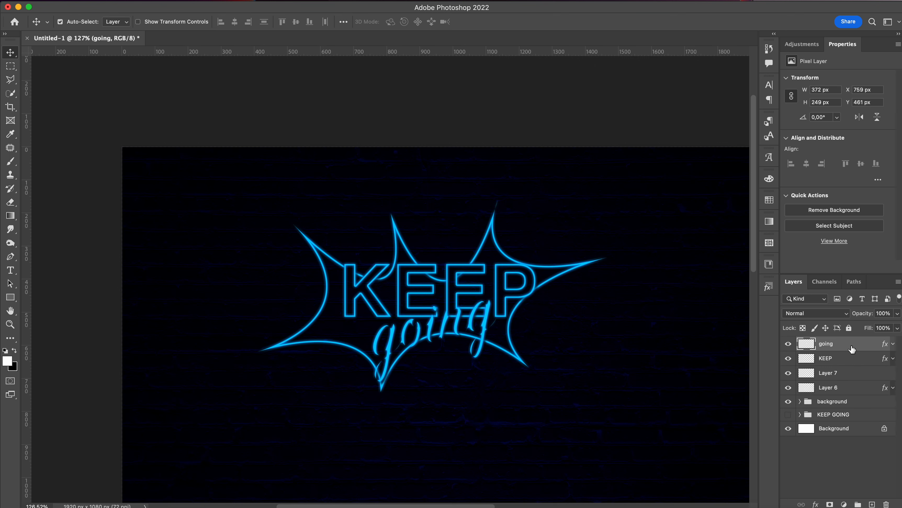
Put the "going" layer into a new group and name the group "going"
{"action": "key", "text": "super+g"}
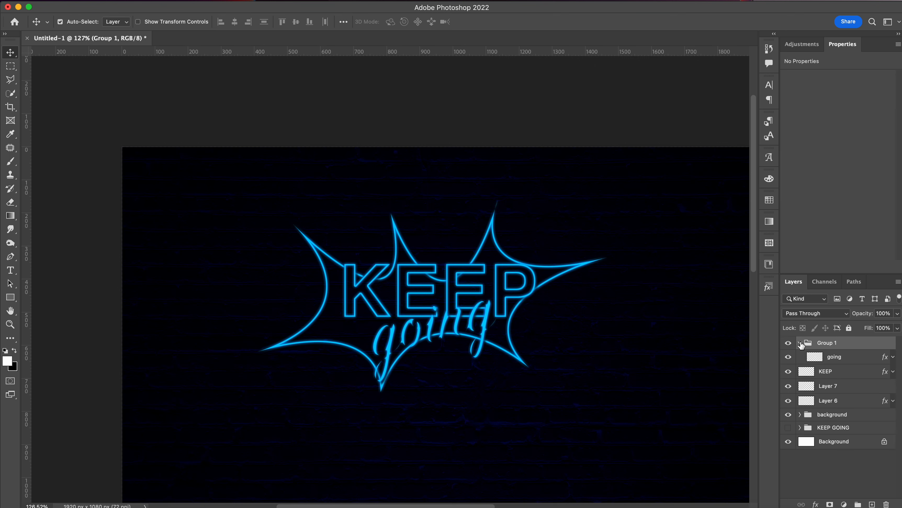
{"action": "left_click", "coordinate": [800, 344]}
{"action": "double_click", "coordinate": [829, 343]}
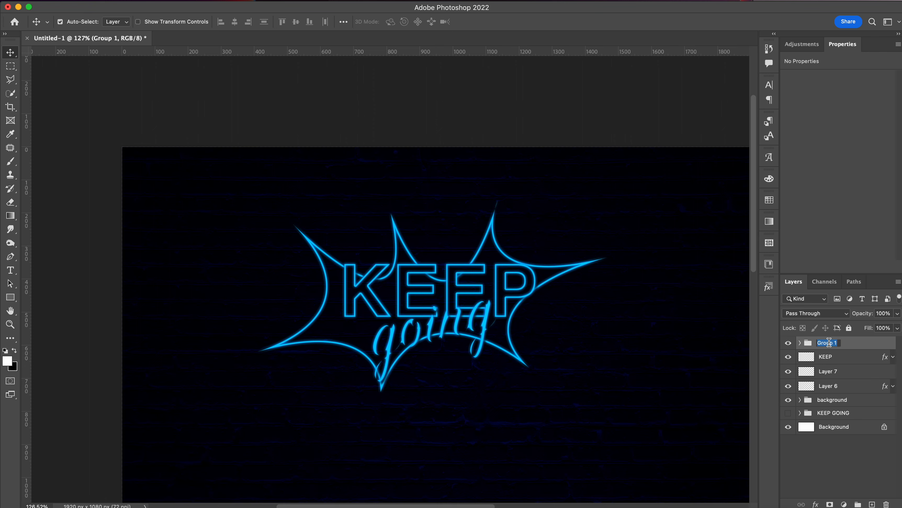
{"action": "type", "text": "going"}
{"action": "key", "text": "Return"}
Make the highlight layer, Layer 7, visible and move it into the "going" group
{"action": "left_click", "coordinate": [837, 357]}
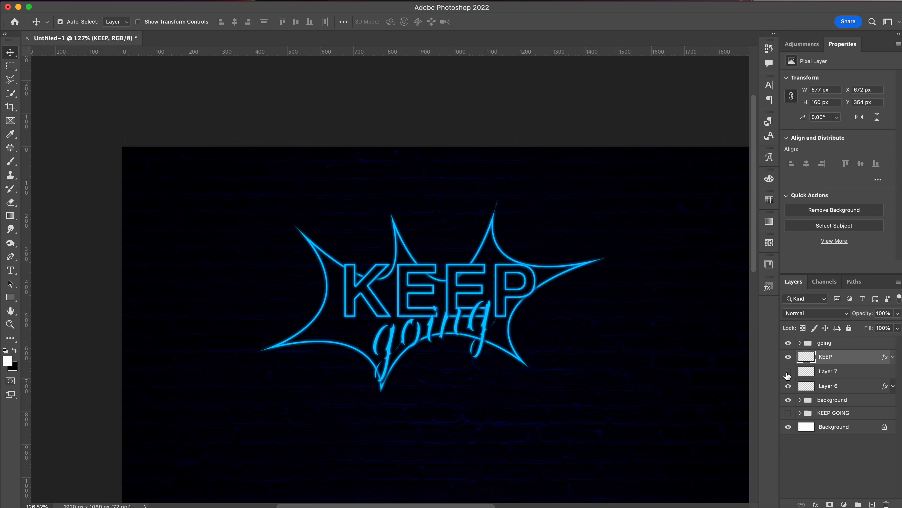
{"action": "left_click", "coordinate": [787, 373]}
{"action": "left_click_drag", "start_coordinate": [817, 373], "coordinate": [822, 347]}
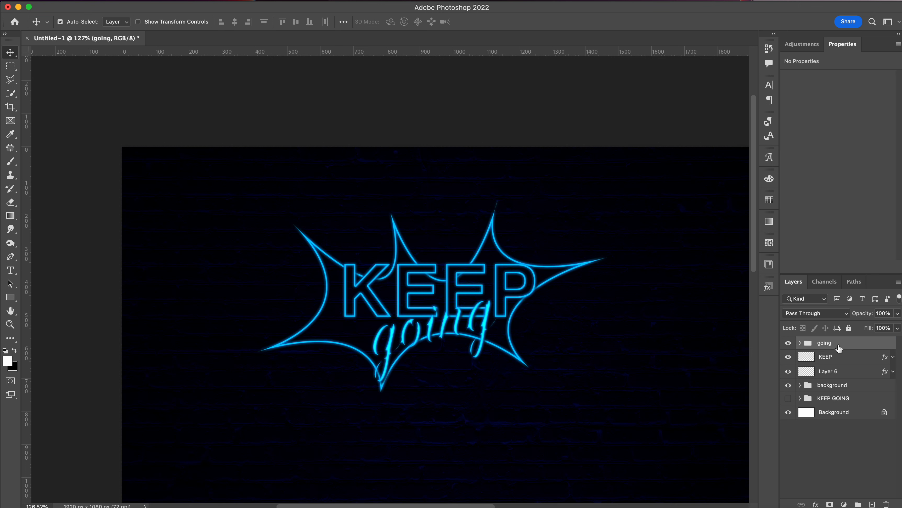
Put the "KEEP" layer into its own group, name the group "keep", and collapse it
{"action": "left_click", "coordinate": [841, 361]}
{"action": "key", "text": "super+g"}
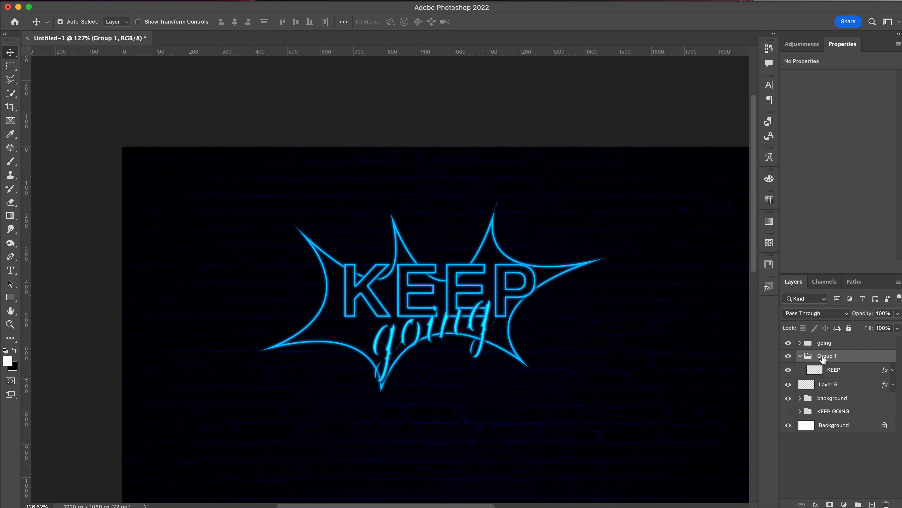
{"action": "double_click", "coordinate": [824, 356]}
{"action": "type", "text": "keep"}
{"action": "key", "text": "Return"}
{"action": "left_click", "coordinate": [800, 356]}
Put the burst outline layer, Layer 6, into its own collapsed group named "shape"
{"action": "left_click", "coordinate": [833, 371]}
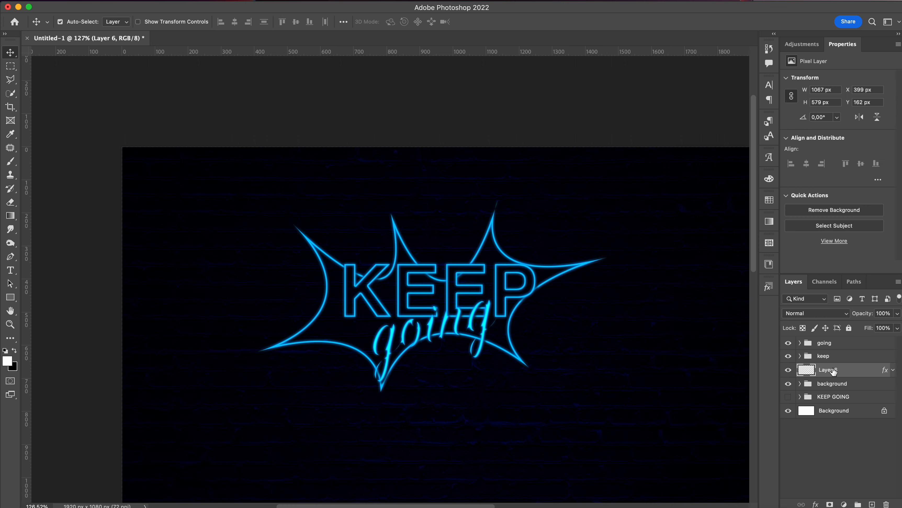
{"action": "key", "text": "super+g"}
{"action": "left_click", "coordinate": [800, 369]}
{"action": "double_click", "coordinate": [824, 369]}
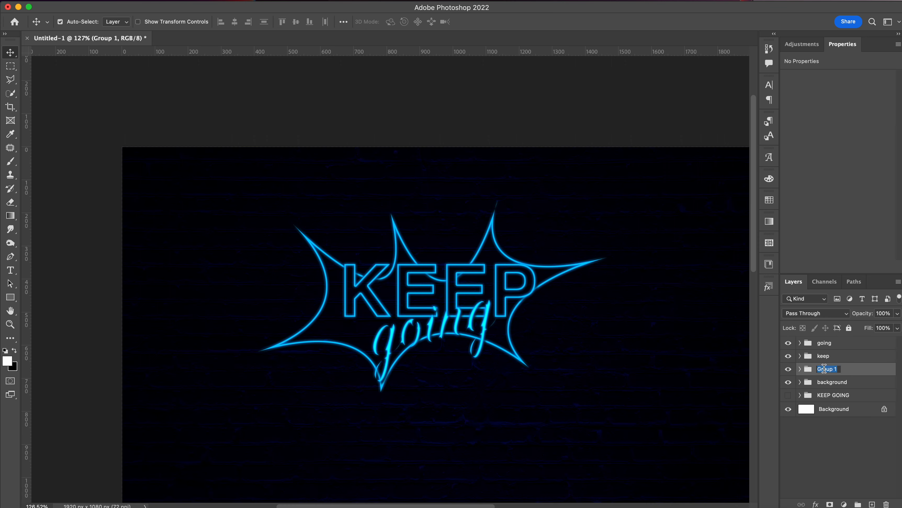
{"action": "type", "text": "shape"}
{"action": "key", "text": "Return"}
Move the "going", "keep" and "shape" groups together down and slightly right toward the canvas centre, leaving only "going" selected
{"action": "scroll", "coordinate": [532, 301], "scroll_direction": "down", "scroll_amount": 2}
{"action": "scroll", "coordinate": [532, 301], "scroll_direction": "right", "scroll_amount": 2}
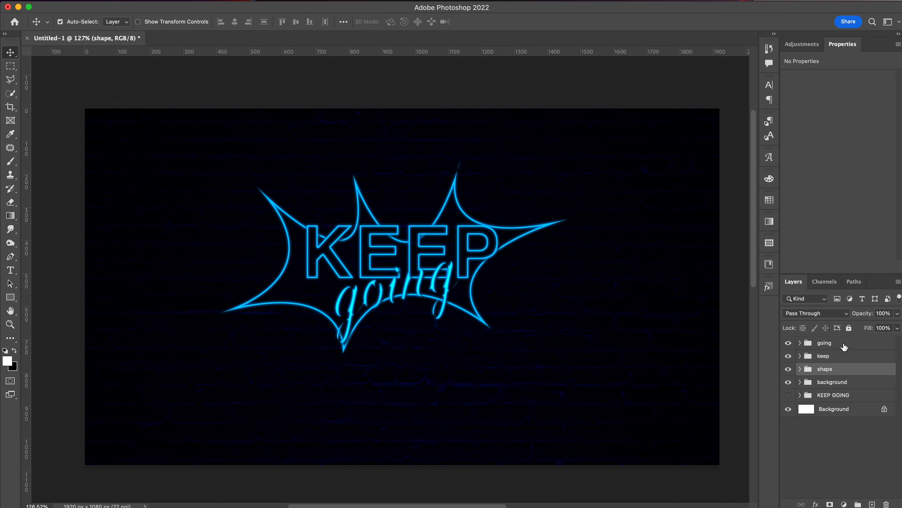
{"action": "left_click", "coordinate": [844, 347], "text": "shift"}
{"action": "key", "text": "super+t"}
{"action": "left_click_drag", "start_coordinate": [382, 245], "coordinate": [392, 274]}
{"action": "key", "text": "Return"}
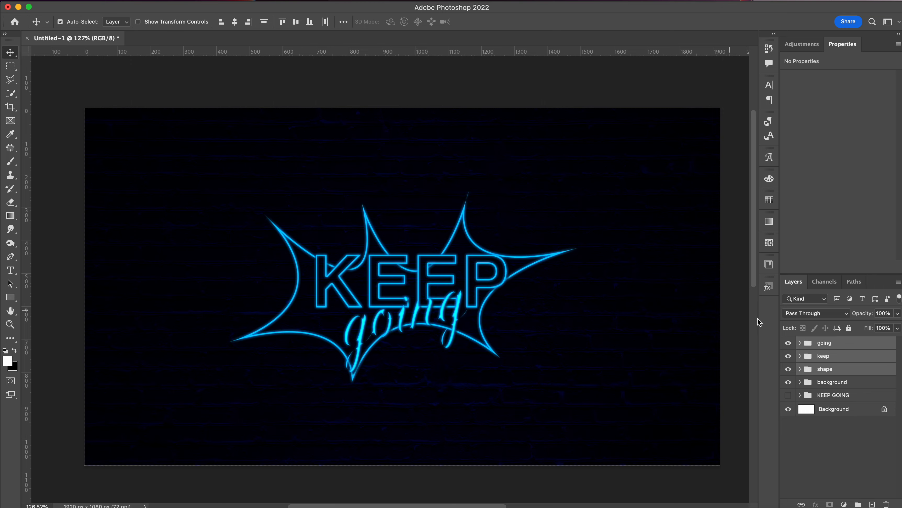
{"action": "left_click", "coordinate": [849, 347]}
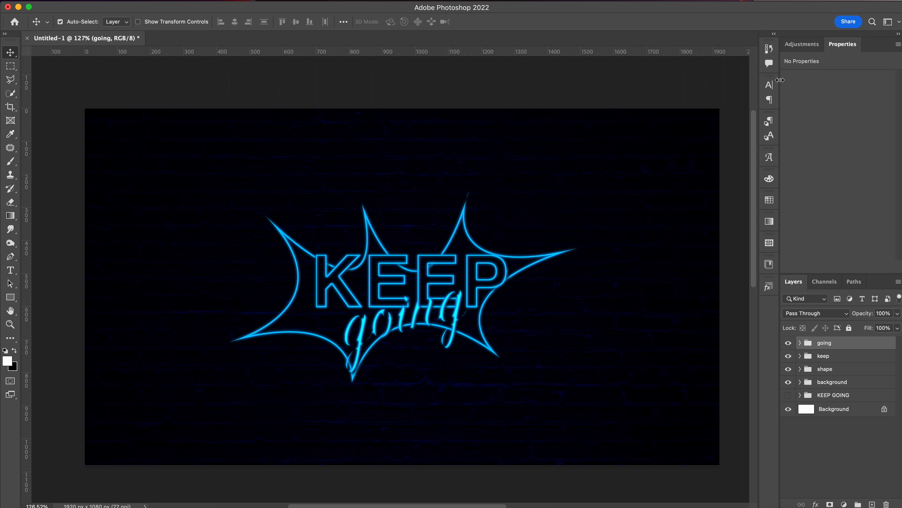
Try recolouring the "going" group pinkish red with a clipped Hue/Saturation adjustment at hue +149, saturation +42, lightness +18, and delete that adjustment
{"action": "left_click", "coordinate": [793, 44]}
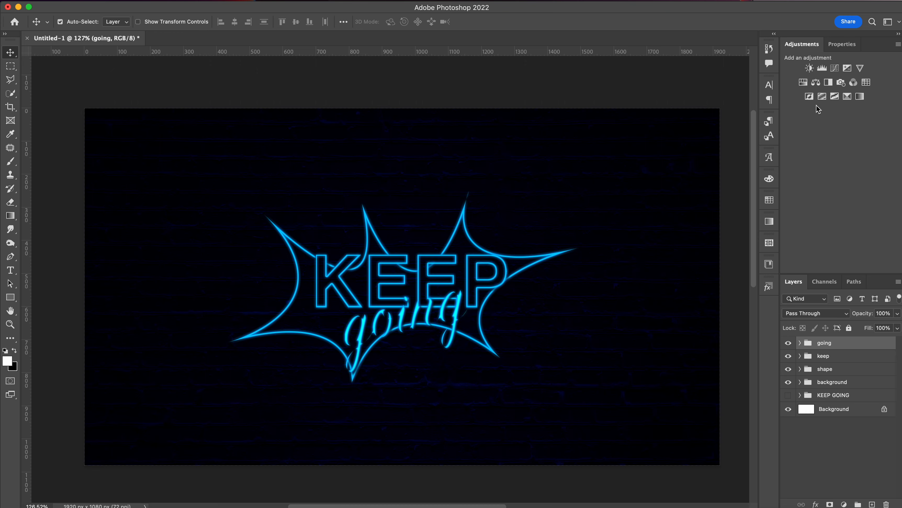
{"action": "left_click", "coordinate": [803, 83]}
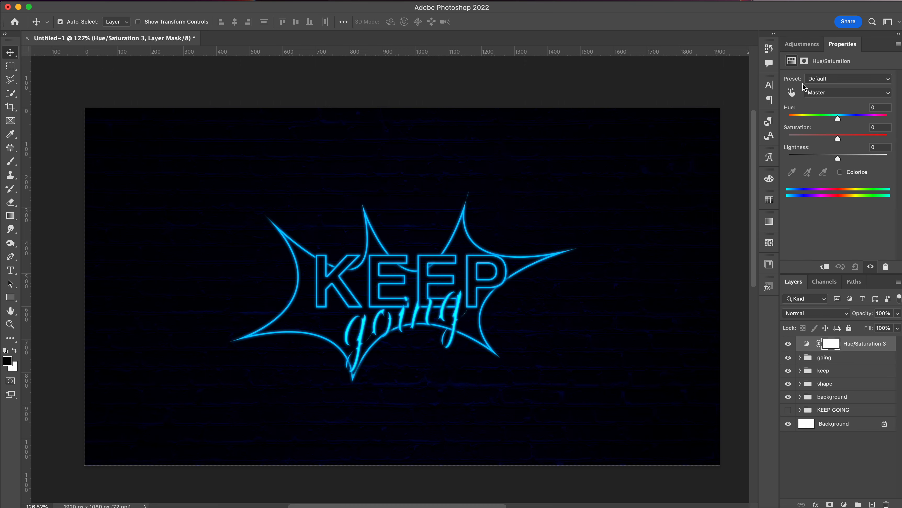
{"action": "left_click", "coordinate": [824, 269]}
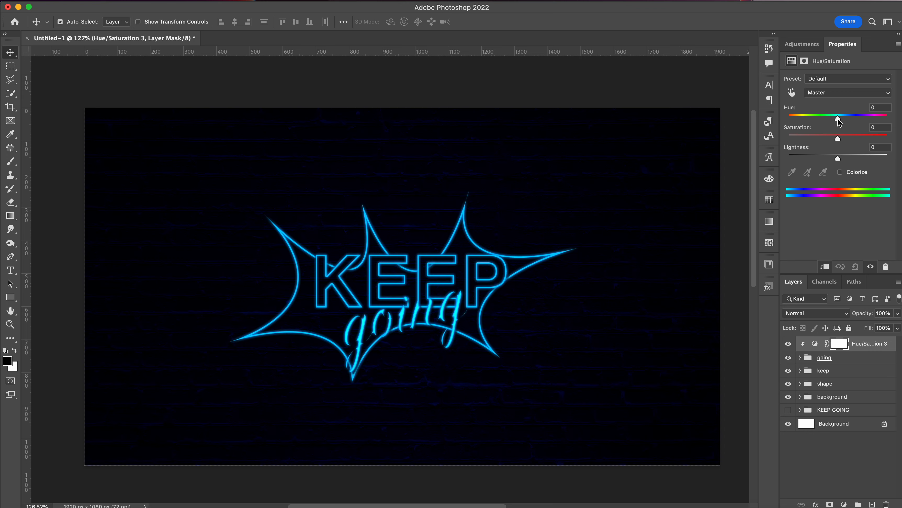
{"action": "left_click_drag", "start_coordinate": [839, 122], "coordinate": [883, 120]}
{"action": "left_click_drag", "start_coordinate": [839, 141], "coordinate": [848, 156]}
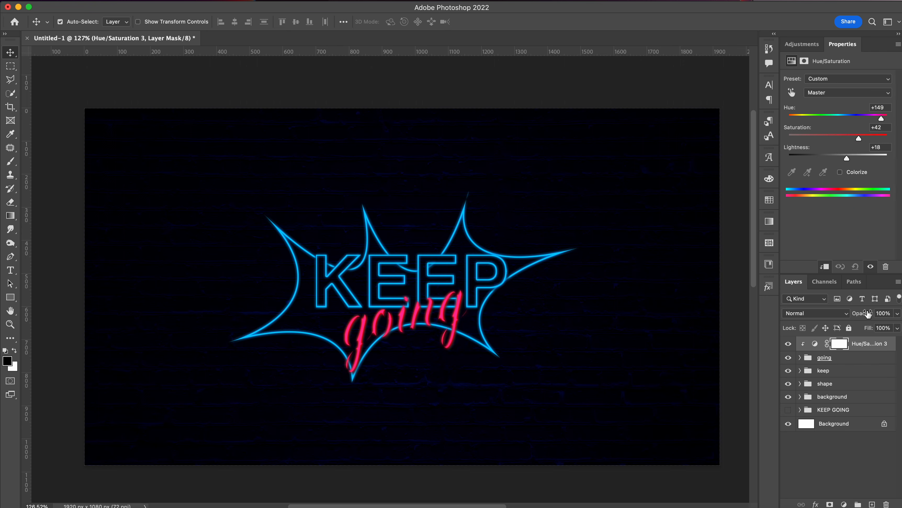
{"action": "left_click", "coordinate": [854, 344]}
{"action": "key", "text": "Delete"}
Add a Hue/Saturation adjustment clipped to the "keep" group and shift the colour of "KEEP" to green
{"action": "left_click", "coordinate": [840, 357]}
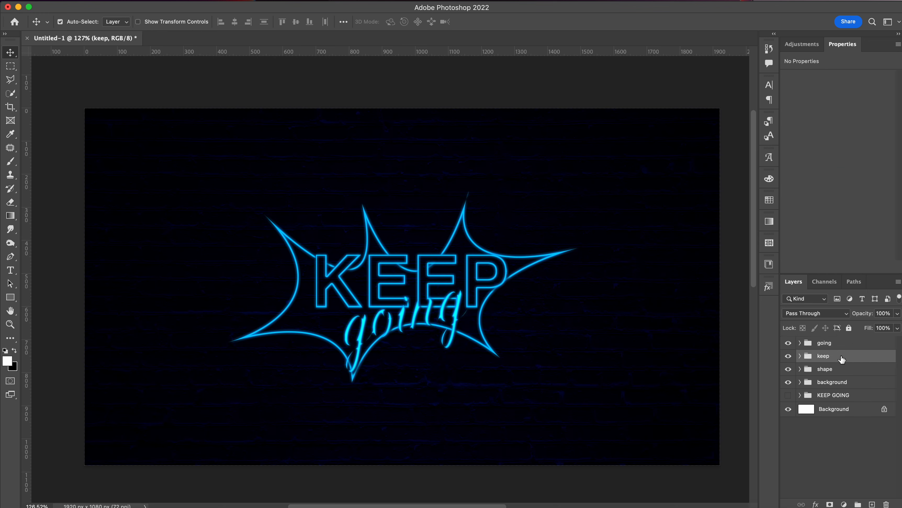
{"action": "left_click", "coordinate": [802, 44]}
{"action": "left_click", "coordinate": [814, 83]}
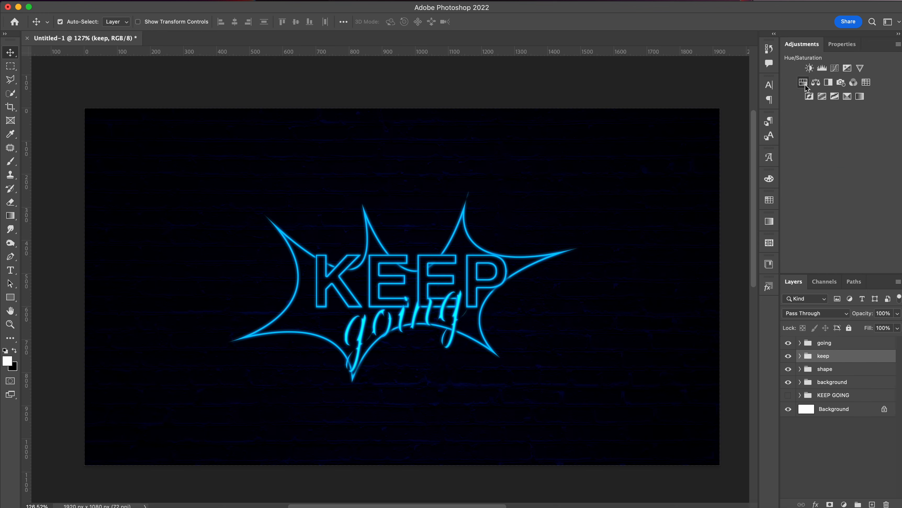
{"action": "left_click", "coordinate": [825, 267]}
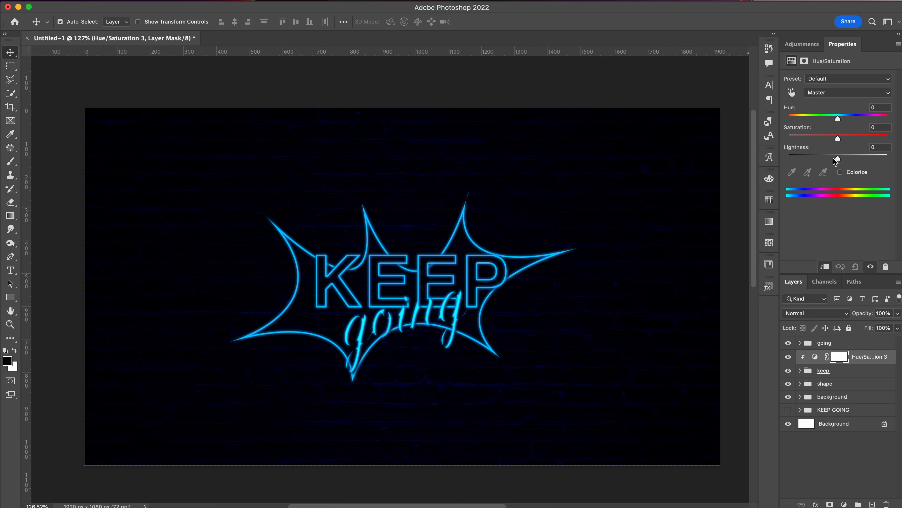
{"action": "left_click_drag", "start_coordinate": [839, 121], "coordinate": [887, 138]}
Recolour the "shape" group pink with a clipped Hue/Saturation adjustment at hue +133, saturation +49 and lightness +17
{"action": "left_click", "coordinate": [839, 385]}
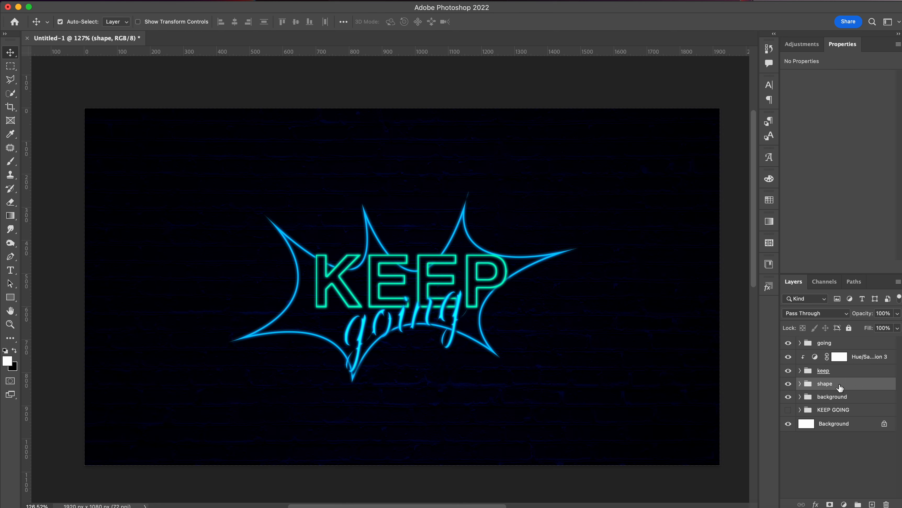
{"action": "left_click", "coordinate": [802, 44]}
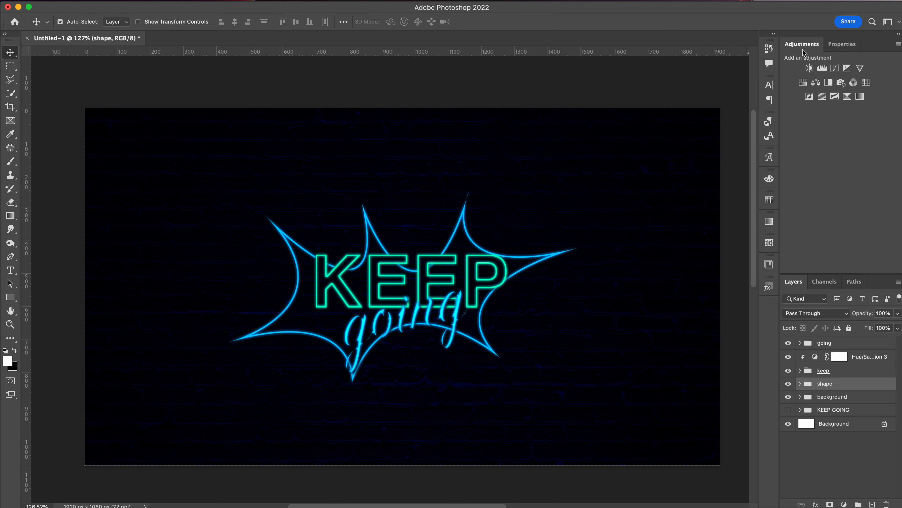
{"action": "left_click", "coordinate": [805, 84]}
{"action": "left_click", "coordinate": [825, 267]}
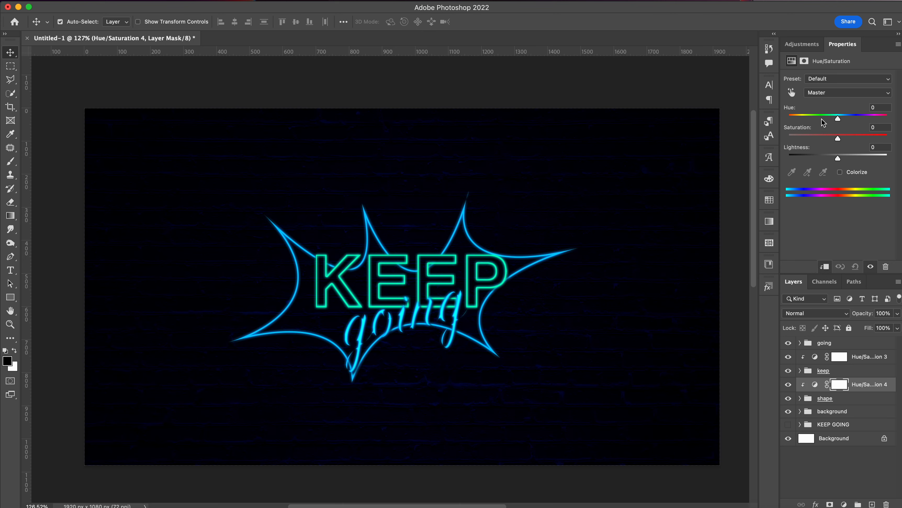
{"action": "left_click_drag", "start_coordinate": [839, 119], "coordinate": [847, 157]}
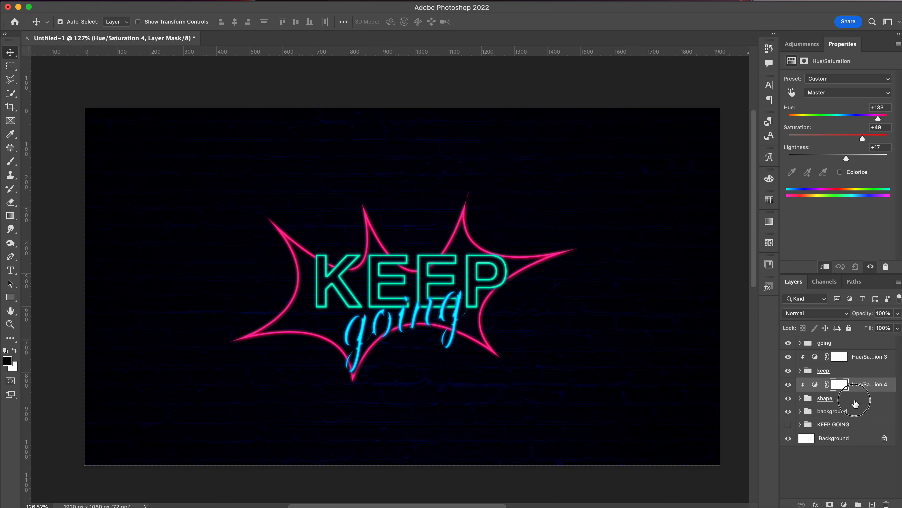
Expand the "shape" group and add a new empty layer inside it, beneath the burst outline layer, Layer 6
{"action": "left_click", "coordinate": [807, 404]}
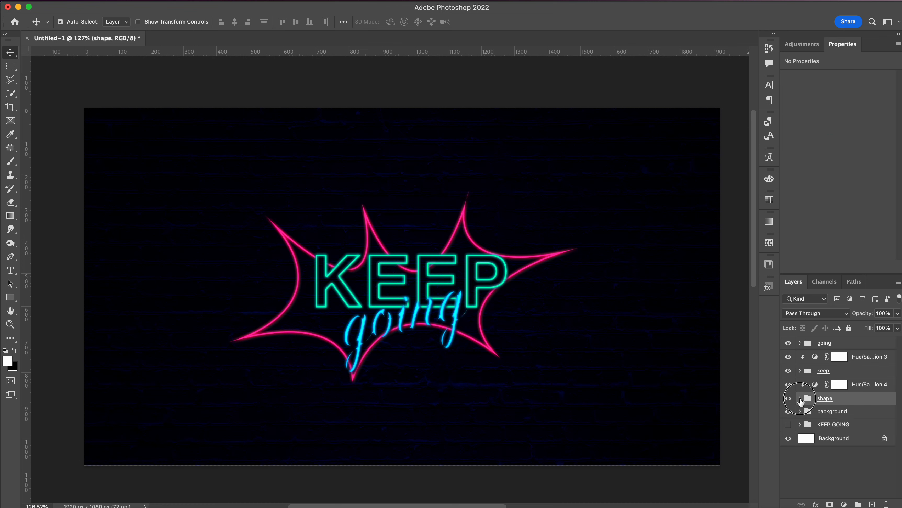
{"action": "left_click", "coordinate": [800, 400]}
{"action": "left_click", "coordinate": [850, 413]}
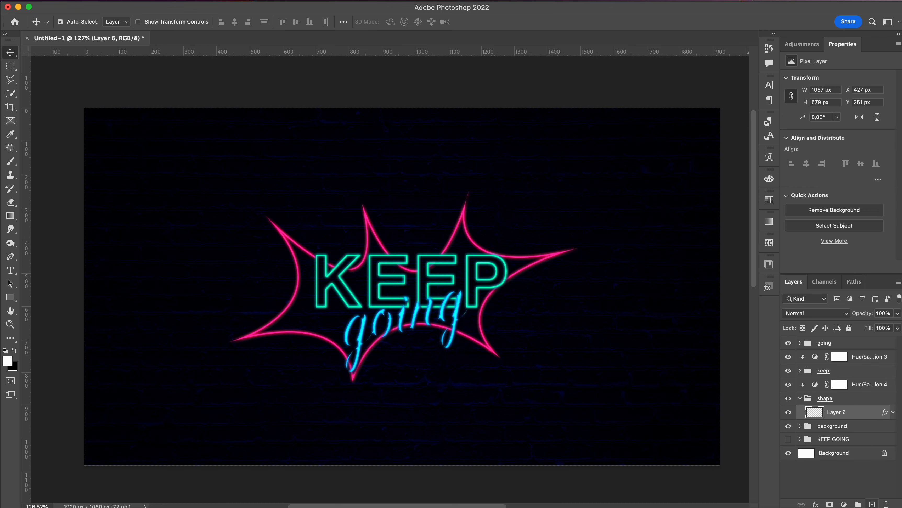
{"action": "left_click", "coordinate": [872, 505]}
{"action": "left_click_drag", "start_coordinate": [839, 427], "coordinate": [843, 429]}
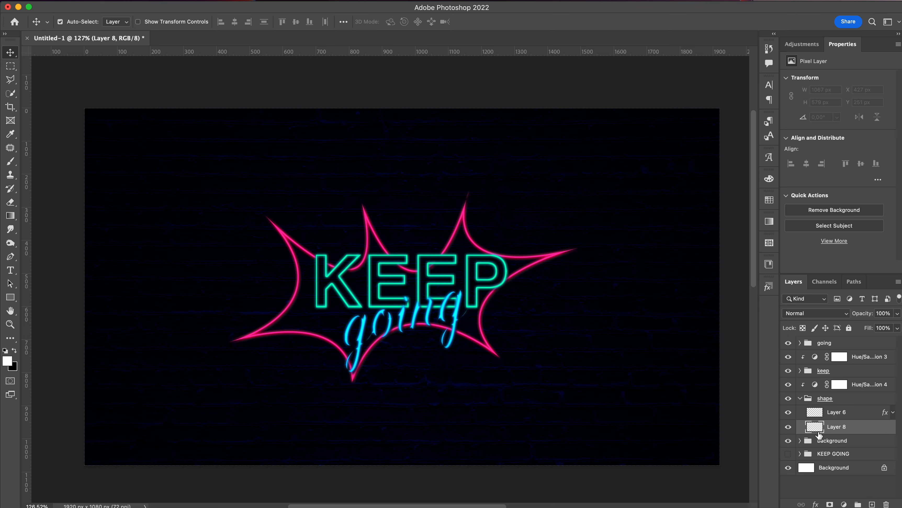
Set the foreground colour to hot pink and paint one soft glow behind the lettering with a 1727 px brush
{"action": "key", "text": "b"}
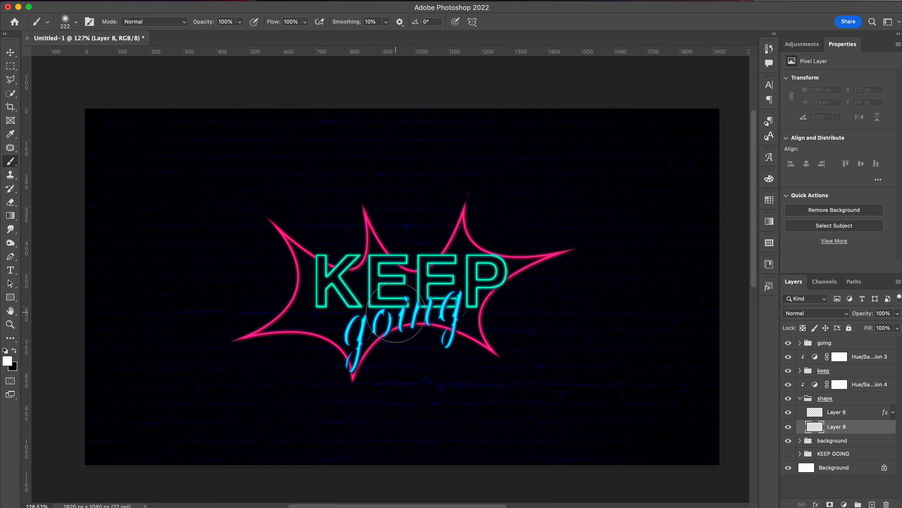
{"action": "left_click_drag", "start_coordinate": [381, 284], "coordinate": [417, 284]}
{"action": "left_click", "coordinate": [7, 361]}
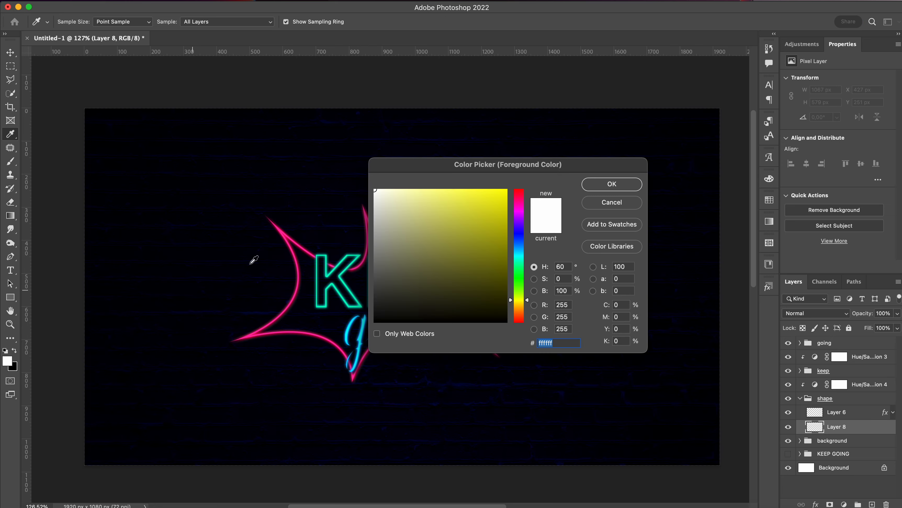
{"action": "left_click", "coordinate": [520, 213]}
{"action": "left_click", "coordinate": [506, 191]}
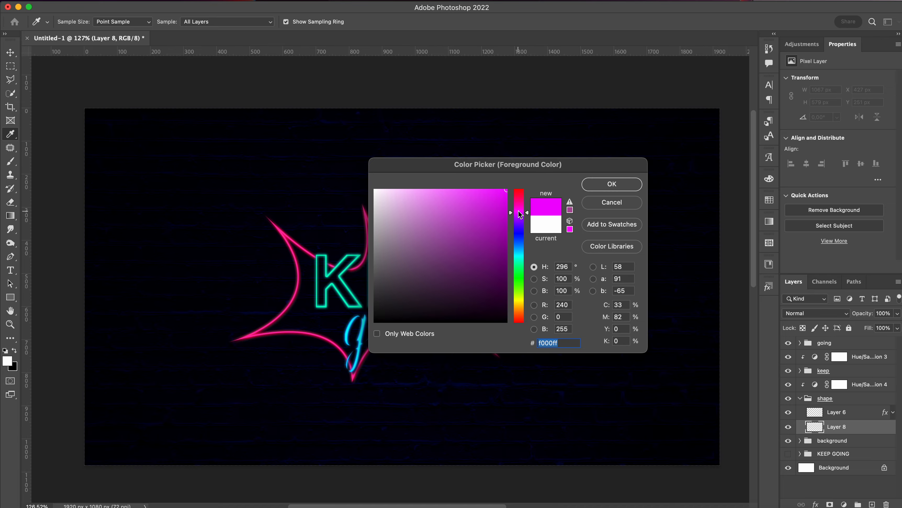
{"action": "left_click_drag", "start_coordinate": [520, 214], "coordinate": [520, 203]}
{"action": "left_click", "coordinate": [612, 184]}
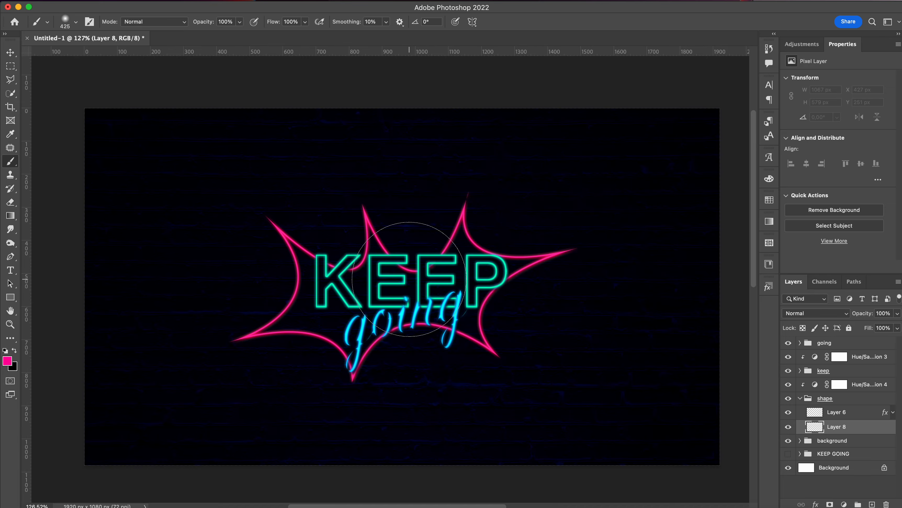
{"action": "mouse_move", "coordinate": [409, 279]}
{"action": "left_mouse_down"}
{"action": "mouse_move", "coordinate": [504, 282]}
{"action": "mouse_move", "coordinate": [573, 258]}
{"action": "mouse_move", "coordinate": [530, 281]}
{"action": "mouse_move", "coordinate": [519, 272]}
{"action": "left_mouse_up"}
{"action": "left_click", "coordinate": [394, 284]}
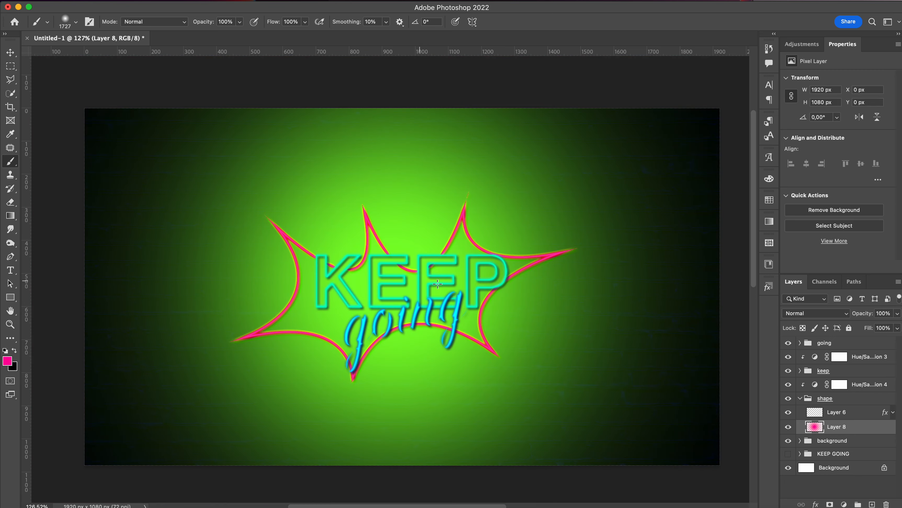
Move the pink glow layer, Layer 8, out of the "shape" group to just beneath it and lower its opacity to 13%
{"action": "key", "text": "v"}
{"action": "left_click_drag", "start_coordinate": [864, 430], "coordinate": [864, 439]}
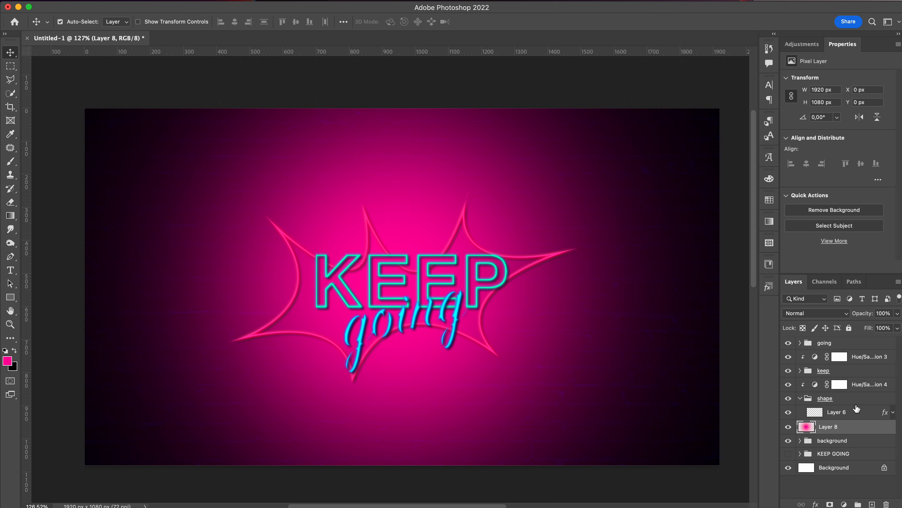
{"action": "left_click", "coordinate": [885, 314]}
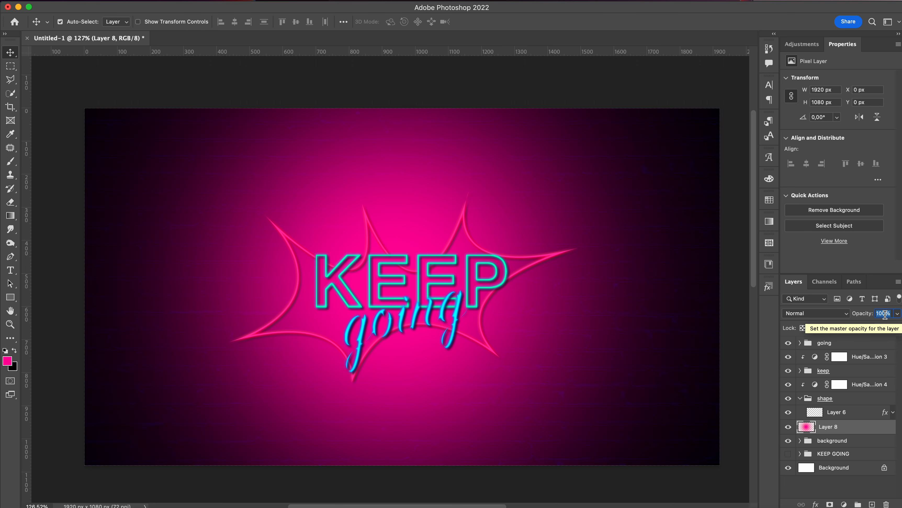
{"action": "key", "text": "shift+Down"}
{"action": "key", "text": "shift+Down"}
{"action": "key", "text": "shift+Down"}
{"action": "key", "text": "shift+Down"}
{"action": "key", "text": "shift+Down"}
{"action": "key", "text": "shift+Down"}
{"action": "key", "text": "shift+Down"}
{"action": "key", "text": "shift+Down"}
{"action": "key", "text": "shift+Down"}
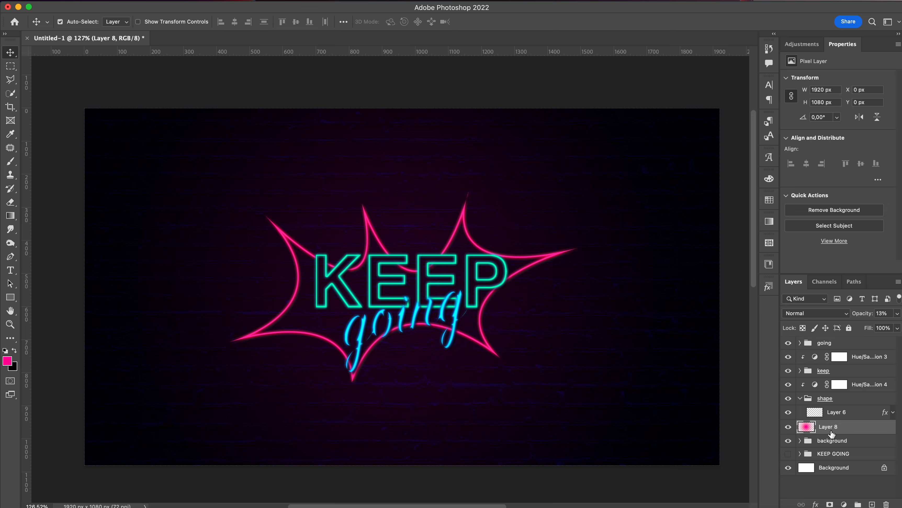
{"action": "key", "text": "super+j"}
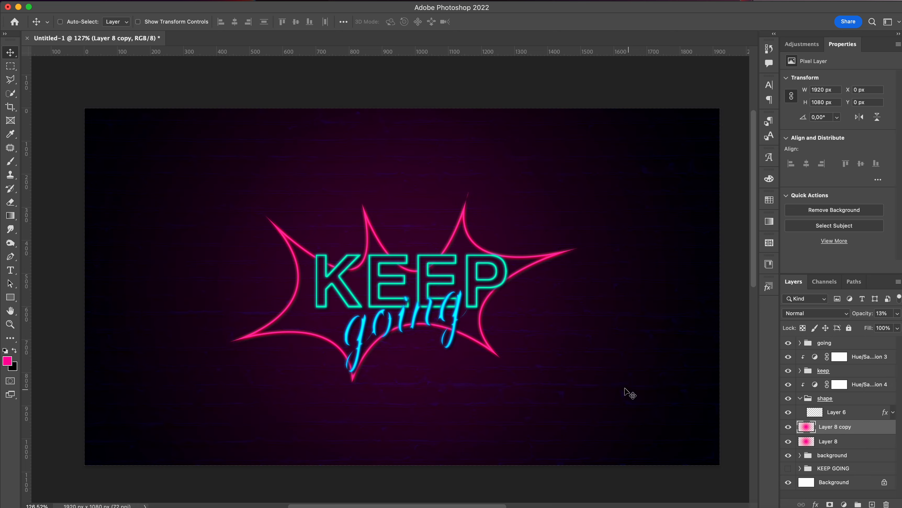
{"action": "key", "text": "super+t"}
{"action": "left_click_drag", "start_coordinate": [402, 108], "coordinate": [408, 170]}
{"action": "key", "text": "Return"}
{"action": "key", "text": "ctrl+e"}
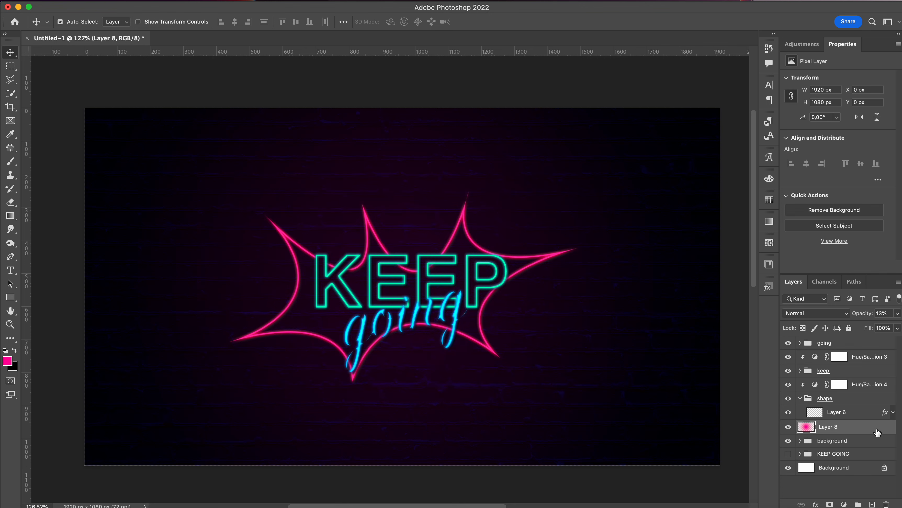
Add a new layer above Layer 8 and paint a smaller soft pink glow behind the lettering with a 774 px brush
{"action": "left_click", "coordinate": [872, 504]}
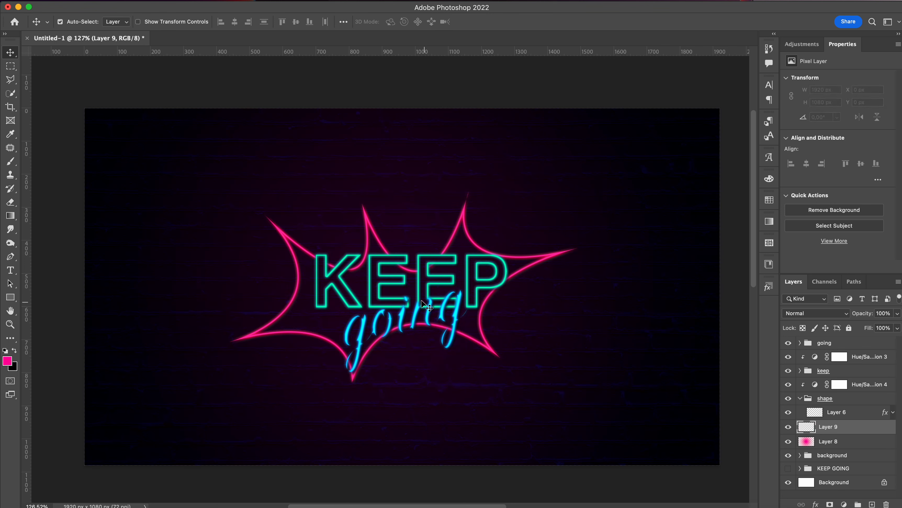
{"action": "key", "text": "b"}
{"action": "mouse_move", "coordinate": [411, 282]}
{"action": "left_mouse_down"}
{"action": "mouse_move", "coordinate": [127, 296]}
{"action": "mouse_move", "coordinate": [348, 304]}
{"action": "left_mouse_up"}
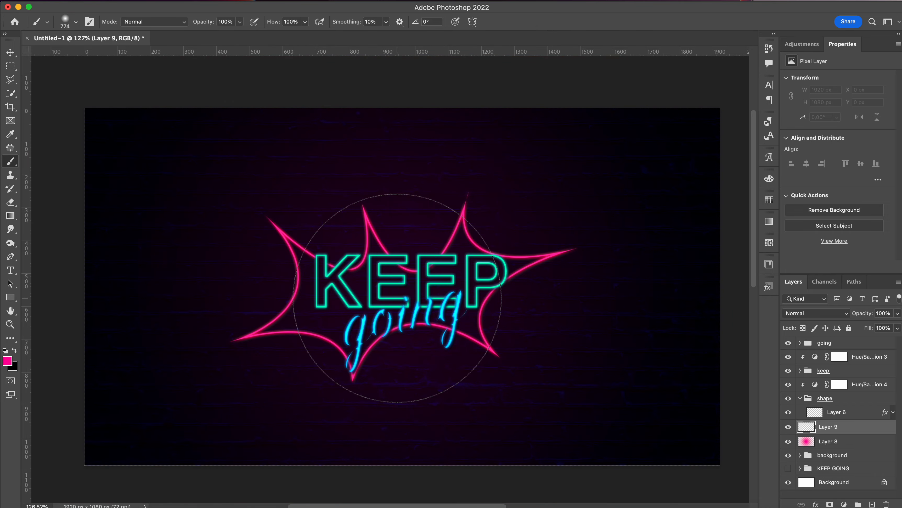
{"action": "left_click", "coordinate": [396, 299]}
{"action": "key", "text": "v"}
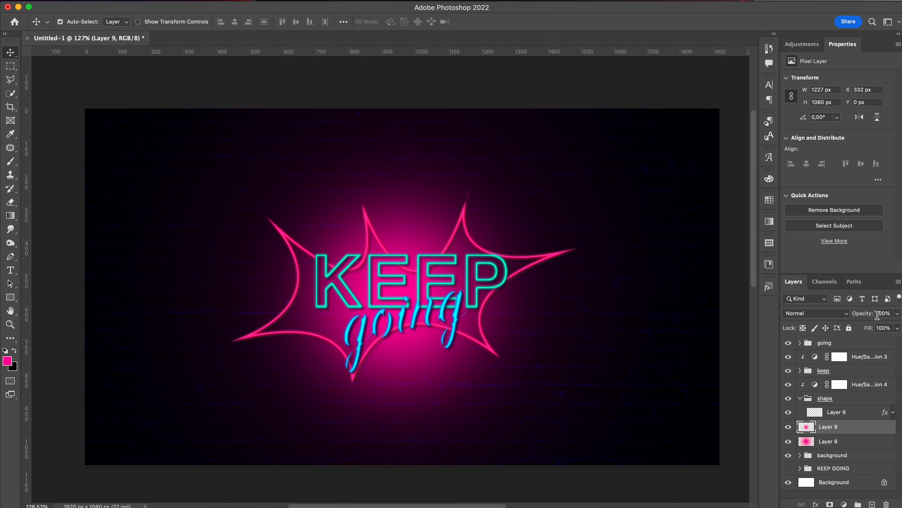
Lower the opacity of the smaller pink glow layer, Layer 9, to 10%
{"action": "left_click", "coordinate": [885, 314]}
{"action": "key", "text": "shift+Down"}
{"action": "key", "text": "shift+Down"}
{"action": "key", "text": "shift+Down"}
{"action": "key", "text": "shift+Down"}
{"action": "key", "text": "shift+Down"}
{"action": "key", "text": "shift+Down"}
{"action": "key", "text": "shift+Down"}
{"action": "key", "text": "shift+Down"}
{"action": "key", "text": "shift+Down"}
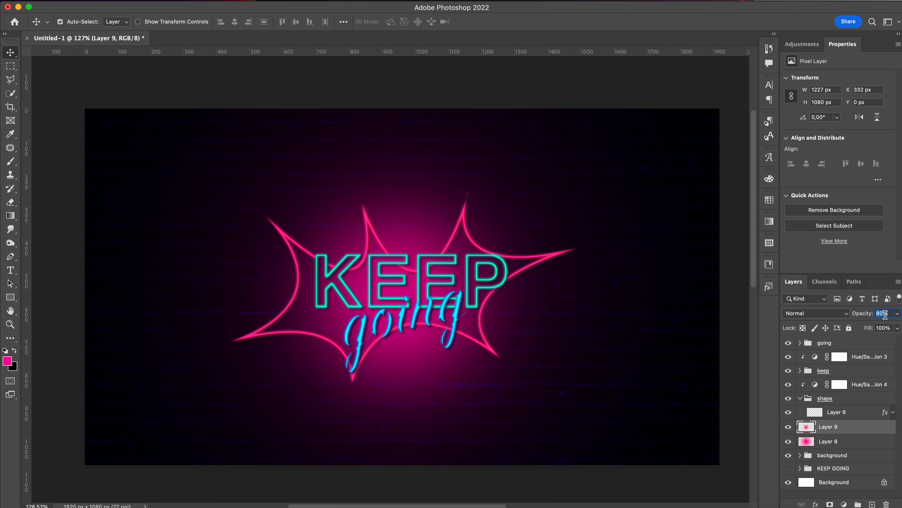
{"action": "key", "text": "Return"}
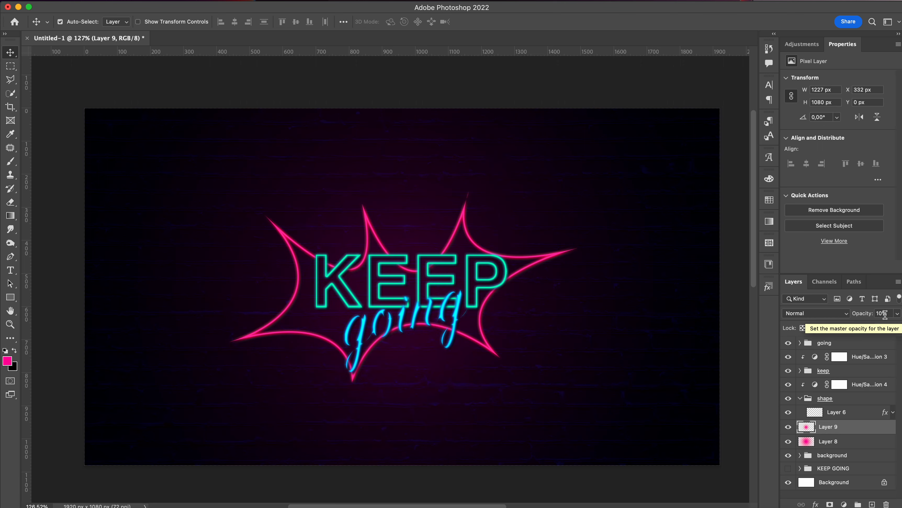
{"action": "scroll", "coordinate": [885, 314], "scroll_direction": "left", "scroll_amount": 15}
{"action": "scroll", "coordinate": [886, 314], "scroll_direction": "up", "scroll_amount": 3}
{"action": "scroll", "coordinate": [515, 278], "scroll_direction": "right", "scroll_amount": 12}
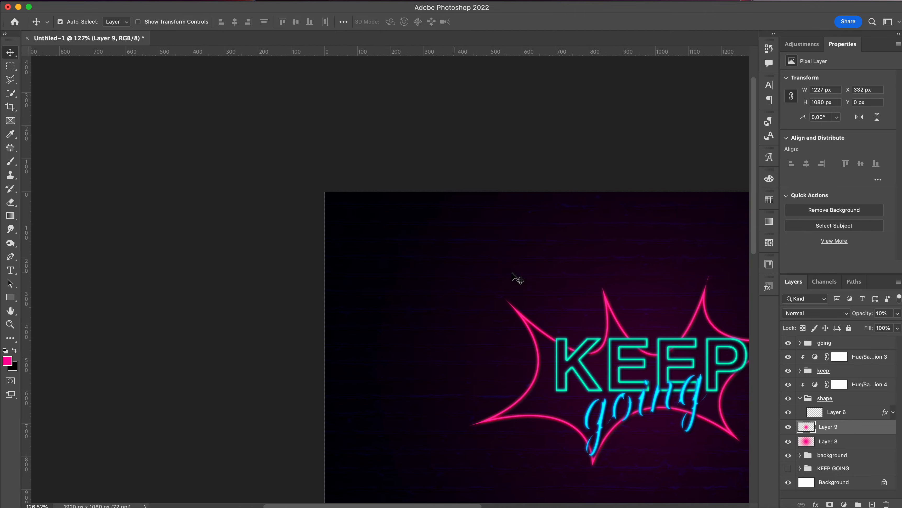
{"action": "scroll", "coordinate": [509, 277], "scroll_direction": "down", "scroll_amount": 1}
{"action": "scroll", "coordinate": [508, 277], "scroll_direction": "right", "scroll_amount": 3}
{"action": "scroll", "coordinate": [509, 277], "scroll_direction": "down", "scroll_amount": 2}
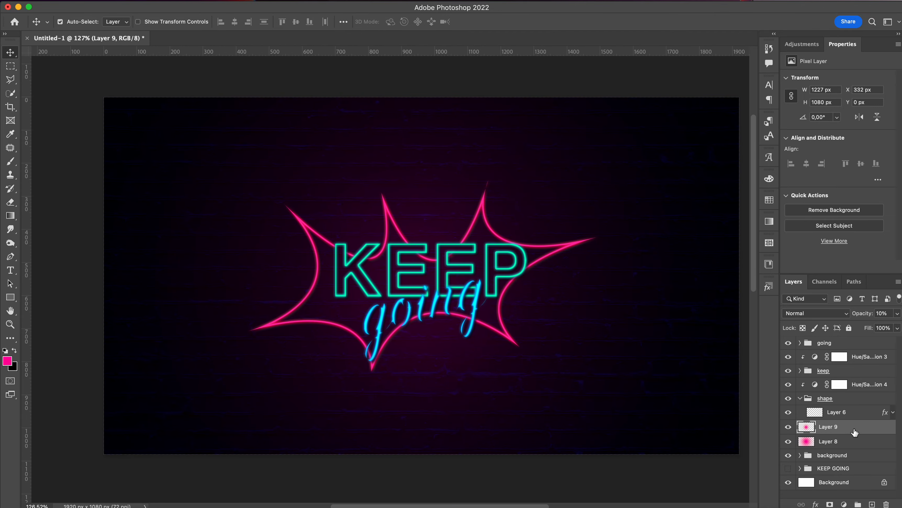
Collapse the "shape" group and put all layers and groups from "background" up to "going" into one new group
{"action": "left_click", "coordinate": [801, 398]}
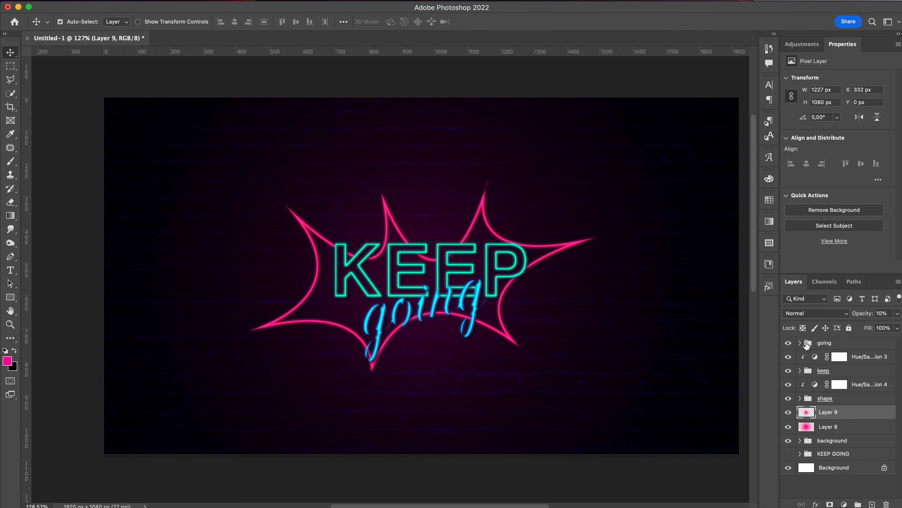
{"action": "left_click", "coordinate": [870, 427]}
{"action": "left_click", "coordinate": [854, 442]}
{"action": "left_click", "coordinate": [850, 342], "text": "shift"}
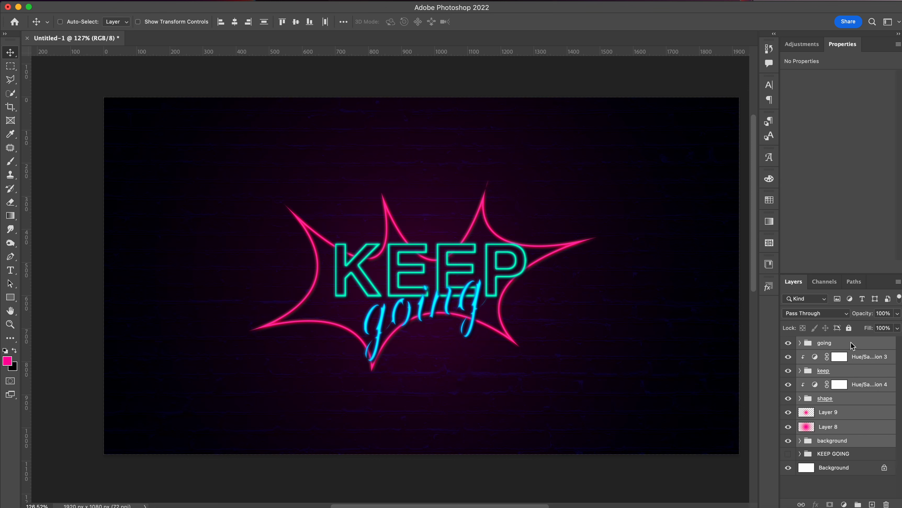
{"action": "key", "text": "super+g"}
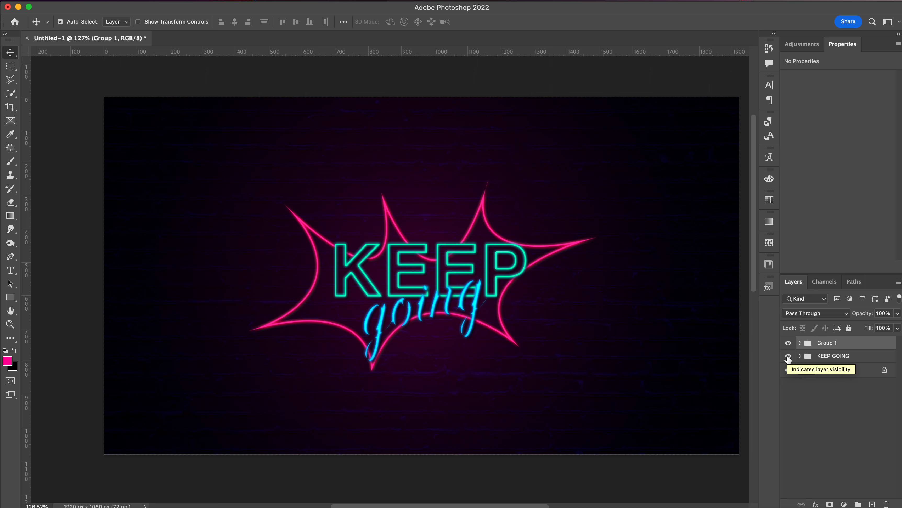
{"action": "left_click", "coordinate": [800, 343]}
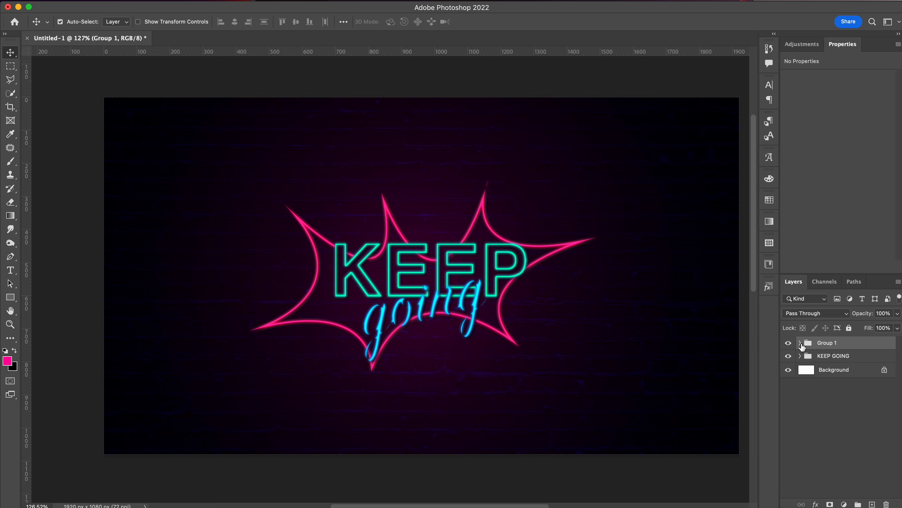
Open the layer effects of the KEEP lettering in the "keep" group and set its Outer Glow opacity to 100%
{"action": "left_click", "coordinate": [809, 385]}
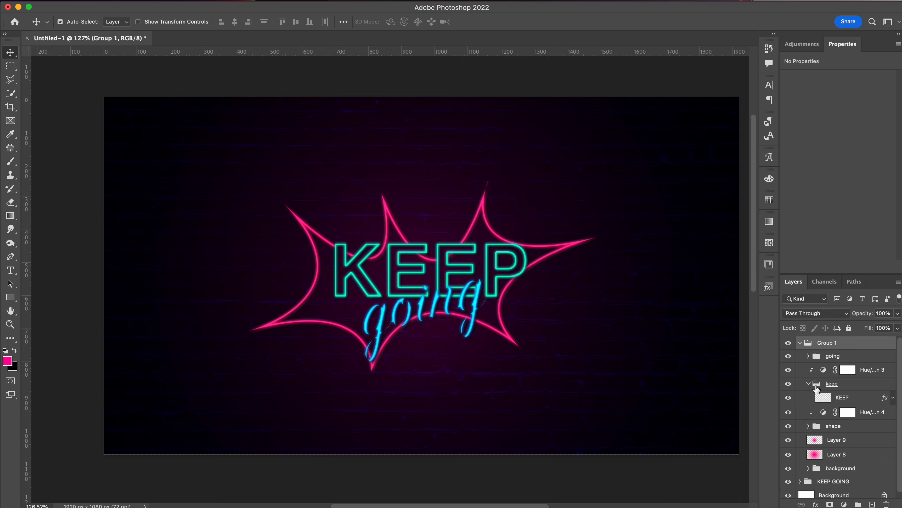
{"action": "left_click", "coordinate": [893, 398]}
{"action": "double_click", "coordinate": [841, 409]}
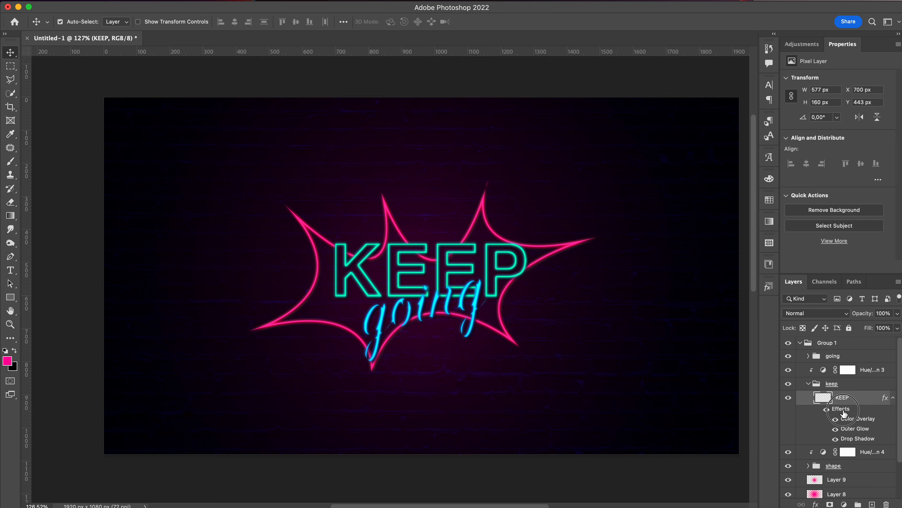
{"action": "left_click", "coordinate": [502, 134]}
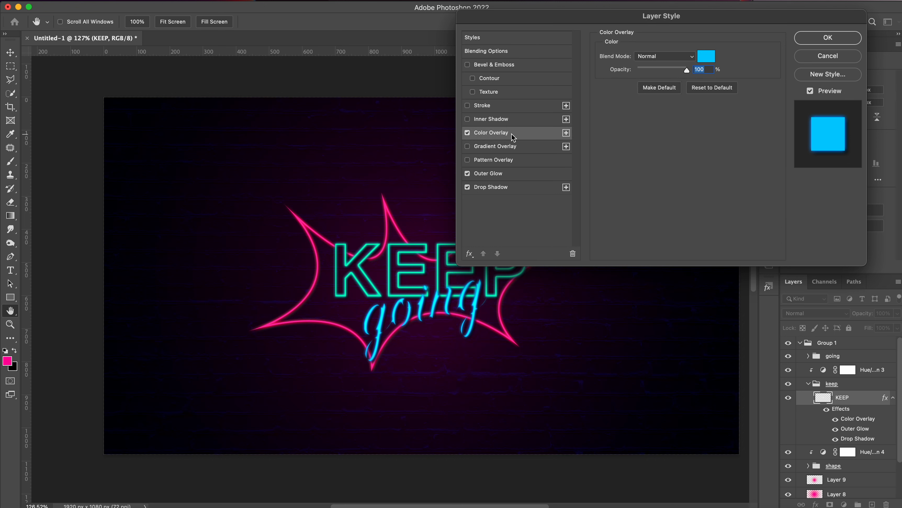
{"action": "left_click", "coordinate": [510, 174]}
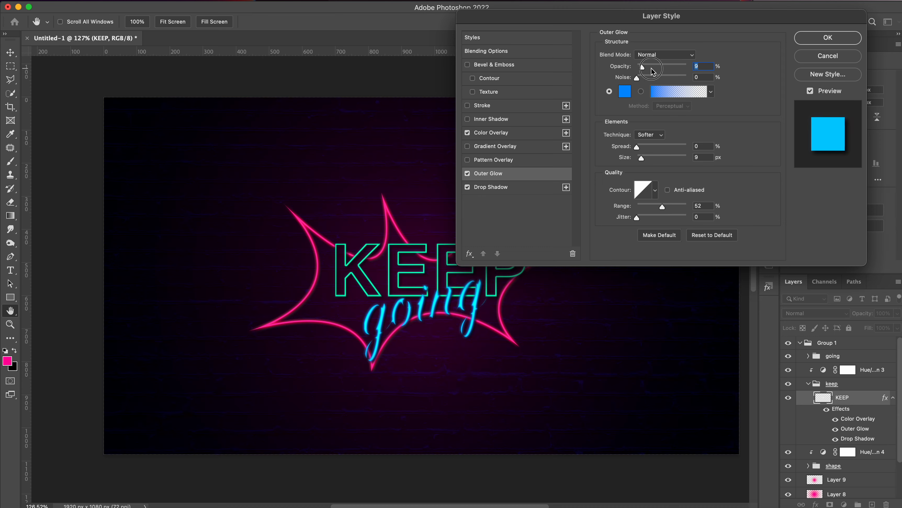
{"action": "left_click_drag", "start_coordinate": [677, 67], "coordinate": [699, 64]}
{"action": "left_click", "coordinate": [828, 37]}
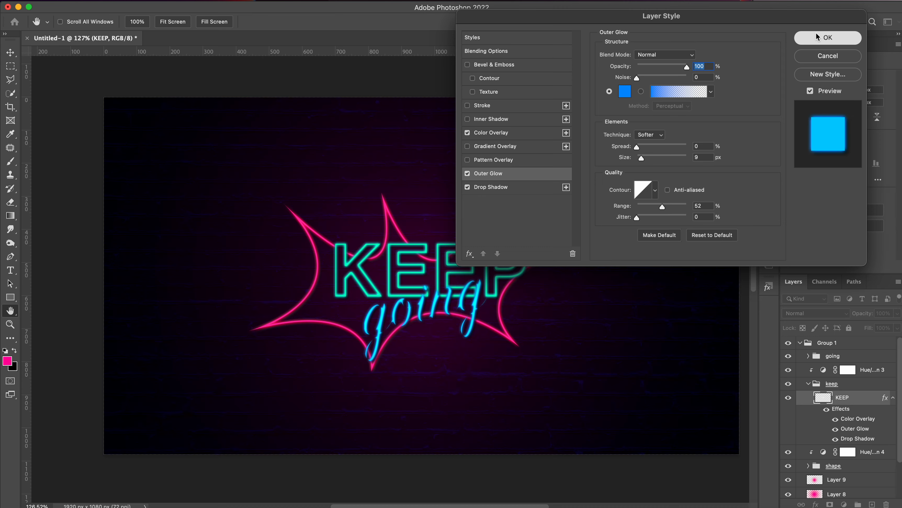
Collapse the KEEP layer's effects, the "keep" group and Group 1, and hide Group 1 to show the KEEP GOING version beneath
{"action": "left_click", "coordinate": [894, 397]}
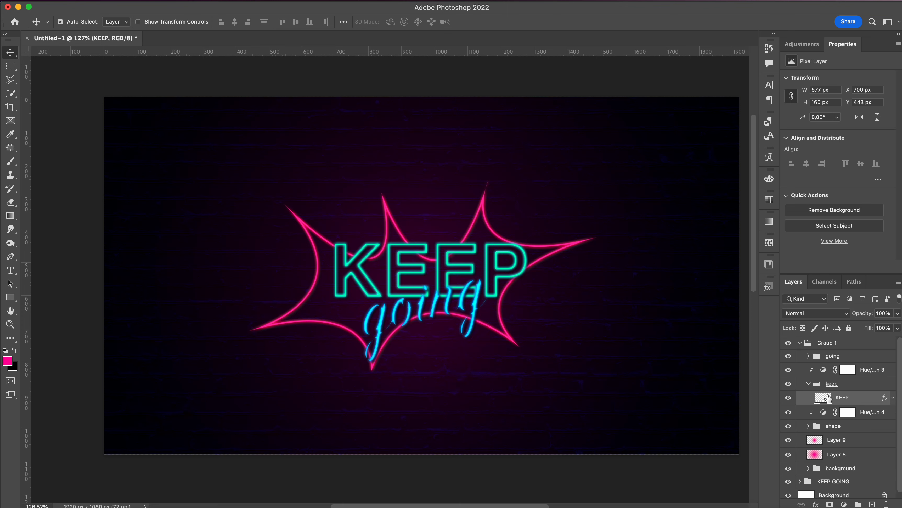
{"action": "left_click", "coordinate": [809, 384]}
{"action": "left_click", "coordinate": [801, 344]}
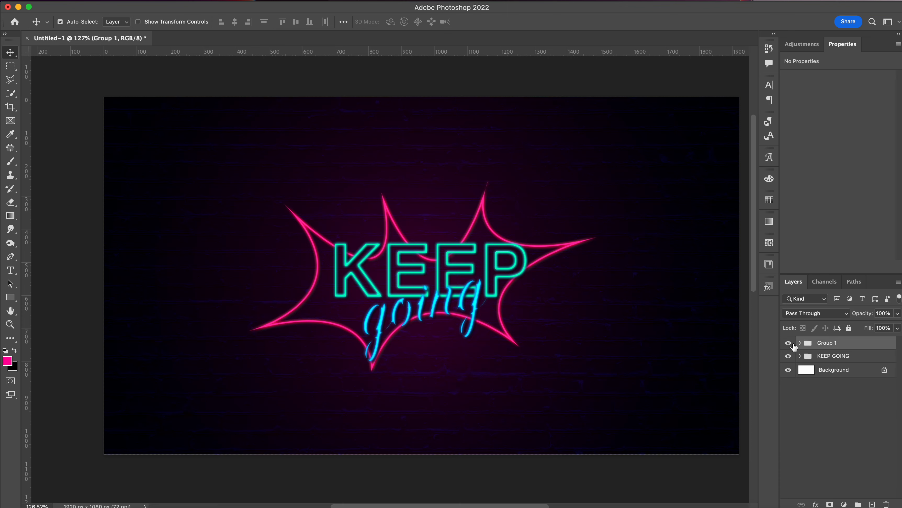
{"action": "left_click", "coordinate": [788, 343]}
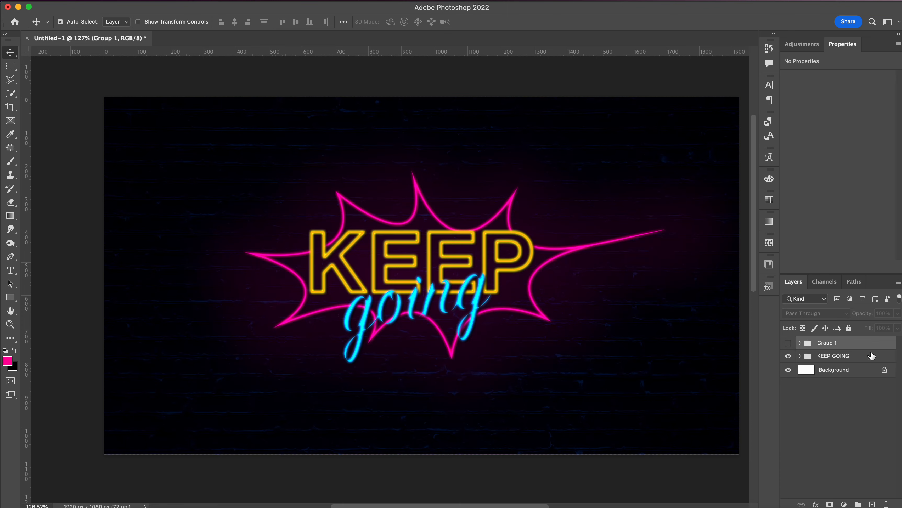